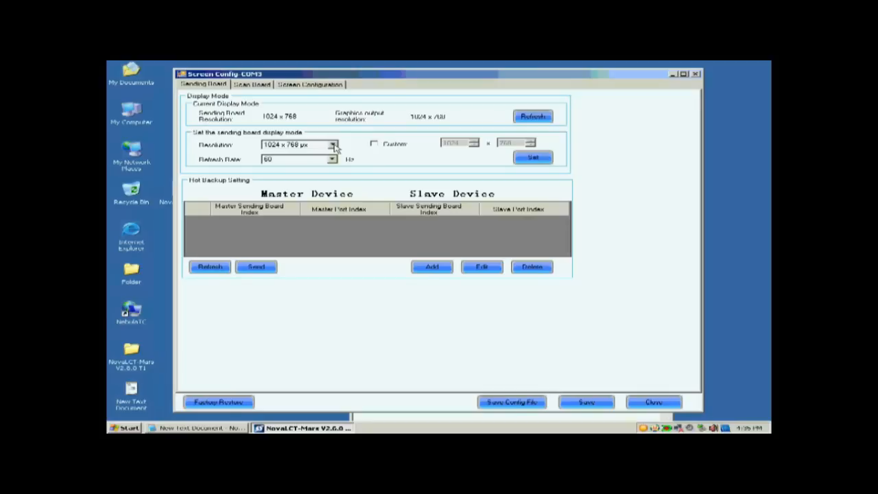
Step: Set the sending board's display mode to a resolution of 1024 x 768 px at 60 Hz
left_click(335, 148)
left_click(312, 152)
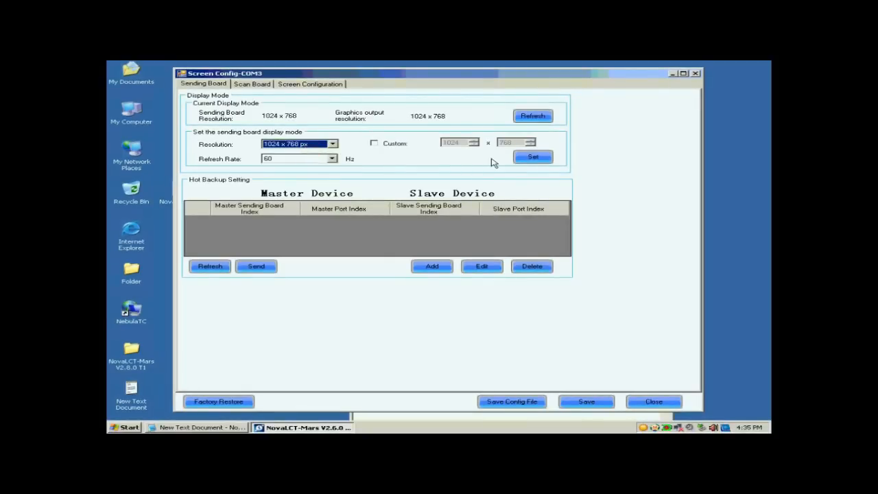
left_click(534, 157)
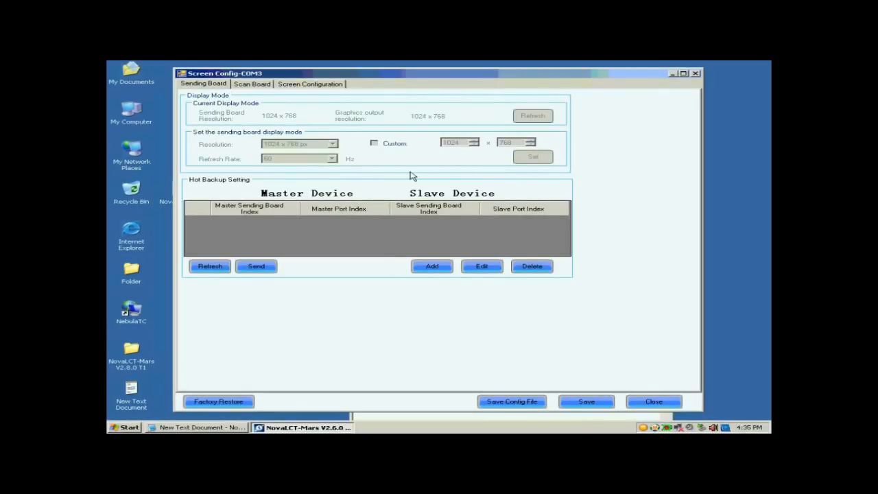
Step: Start Smart Setting for the scan board using Option 1: Smart setting
left_click(244, 85)
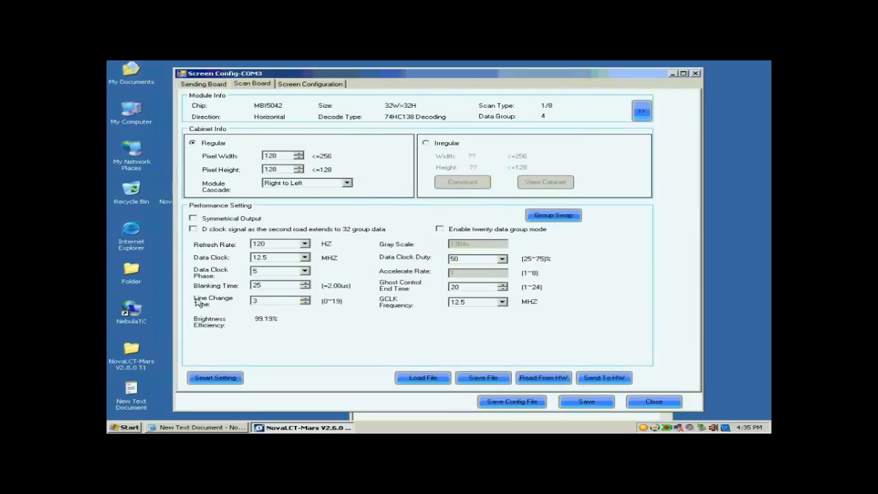
left_click(217, 380)
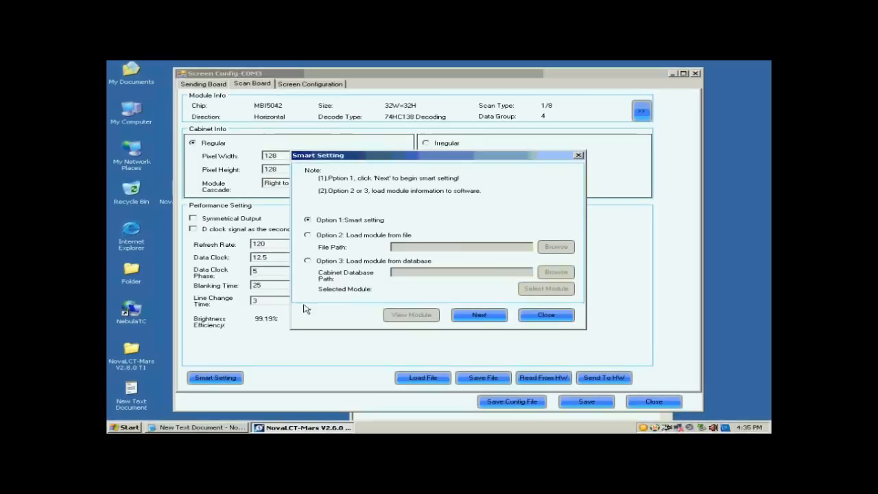
left_click(475, 315)
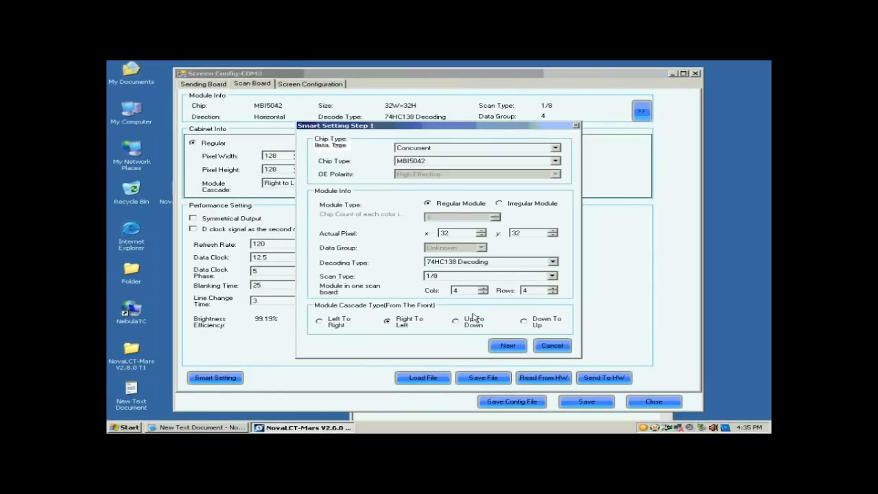
Step: Keep the data type Concurrent and set the chip type to MBI5036
left_click(440, 147)
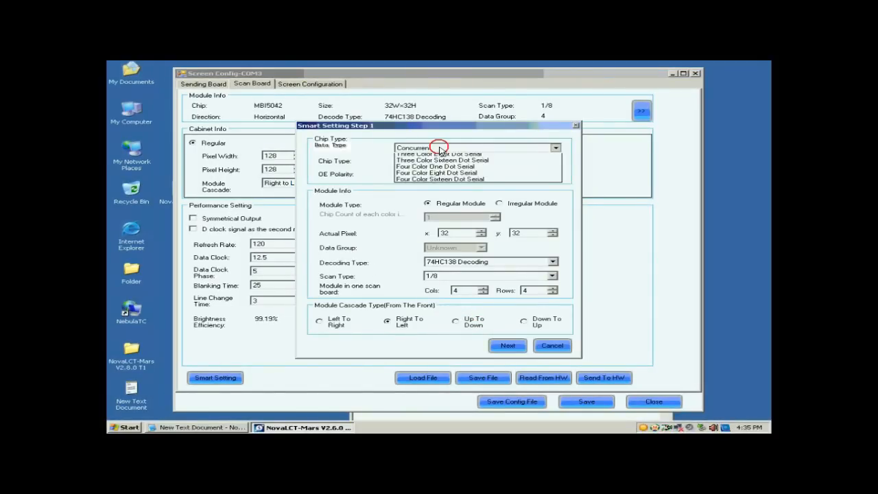
left_click(441, 154)
left_click(441, 160)
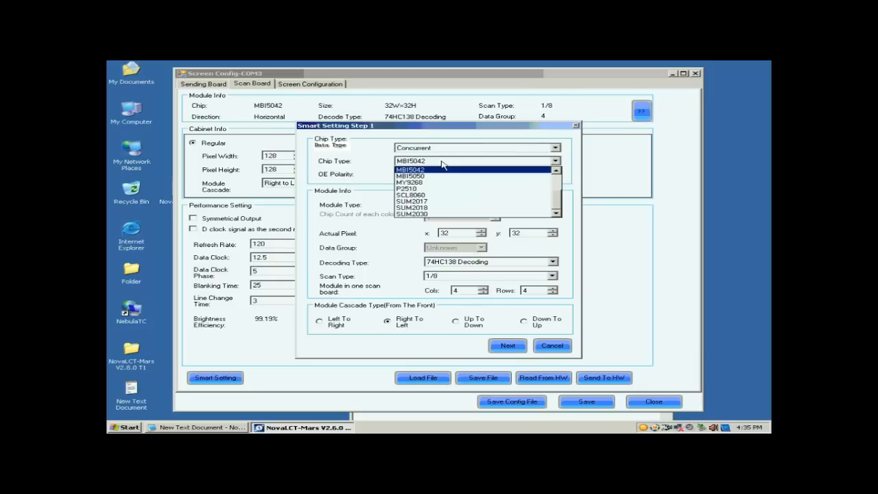
left_click_drag(557, 203, 557, 180)
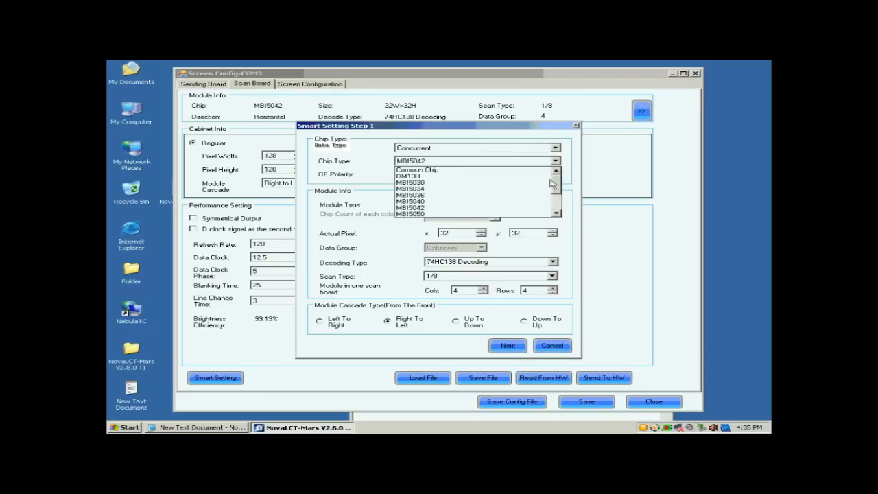
left_click(444, 197)
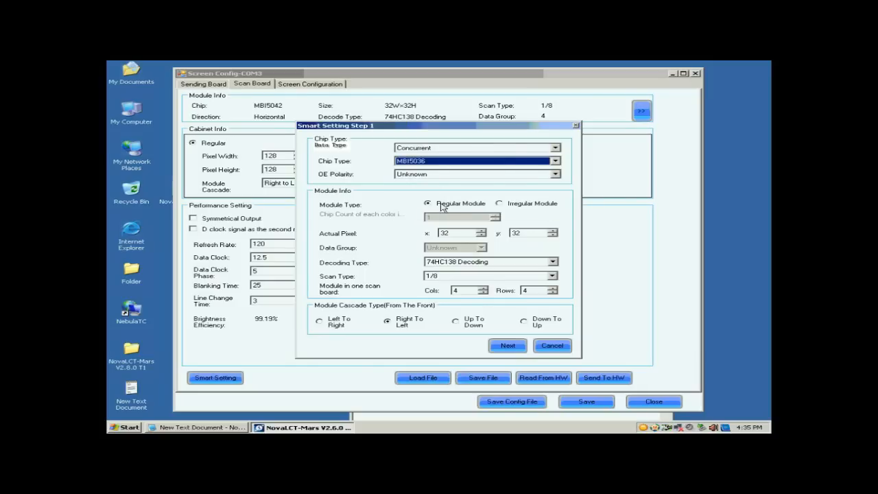
Step: Specify a regular module with 32 x 32 actual pixels and 74HC138 decoding
left_click(440, 204)
left_click(445, 232)
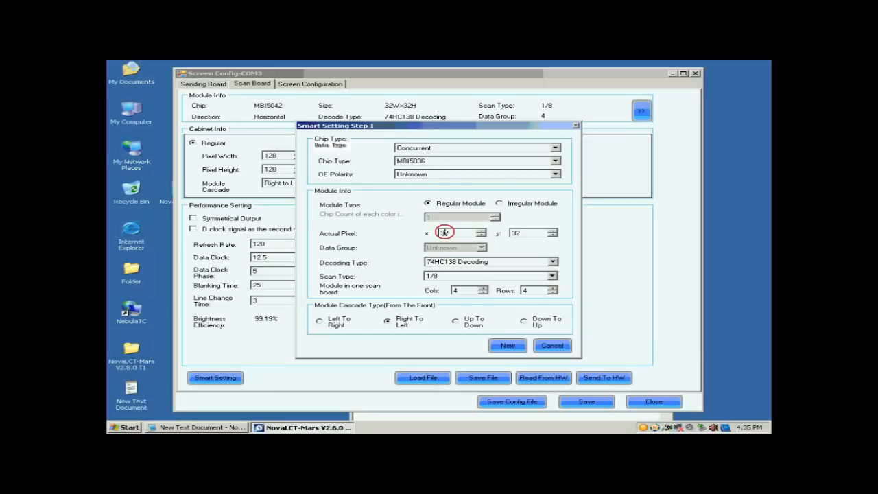
left_click(515, 232)
left_click(464, 264)
Step: Set the module's scan type to Unknown
left_click(465, 276)
left_click(465, 276)
left_click(471, 277)
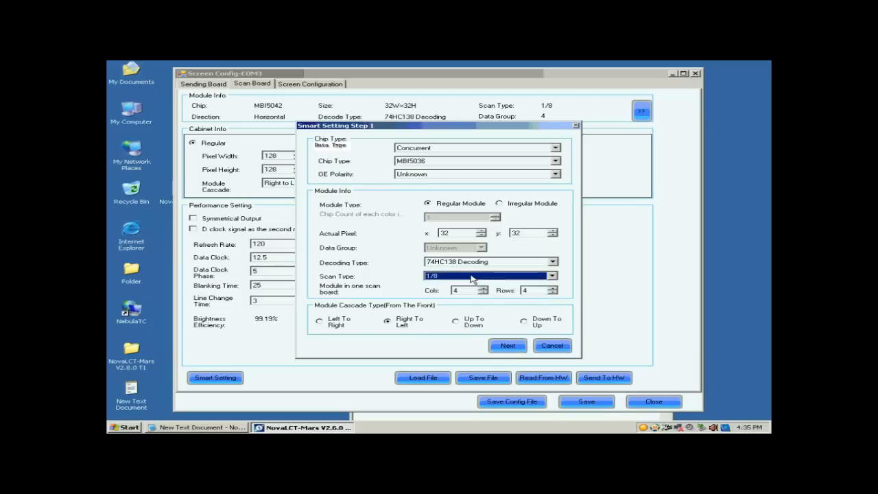
left_click(532, 278)
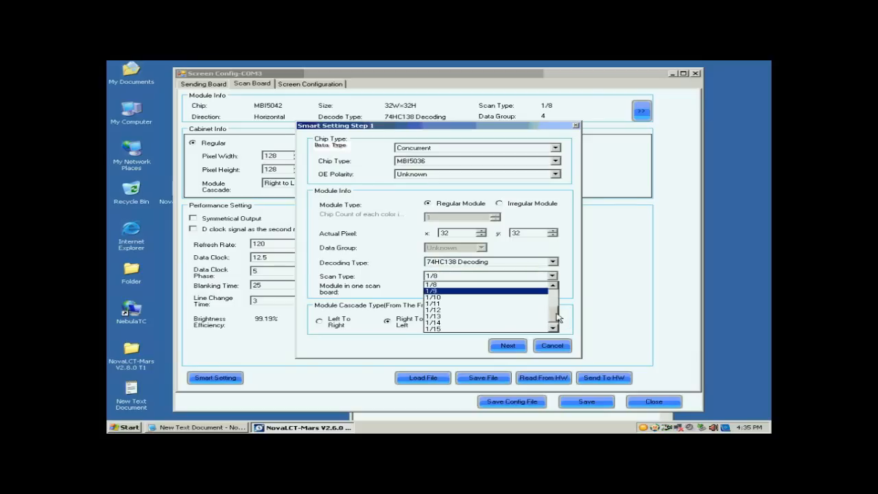
left_click_drag(557, 318, 553, 293)
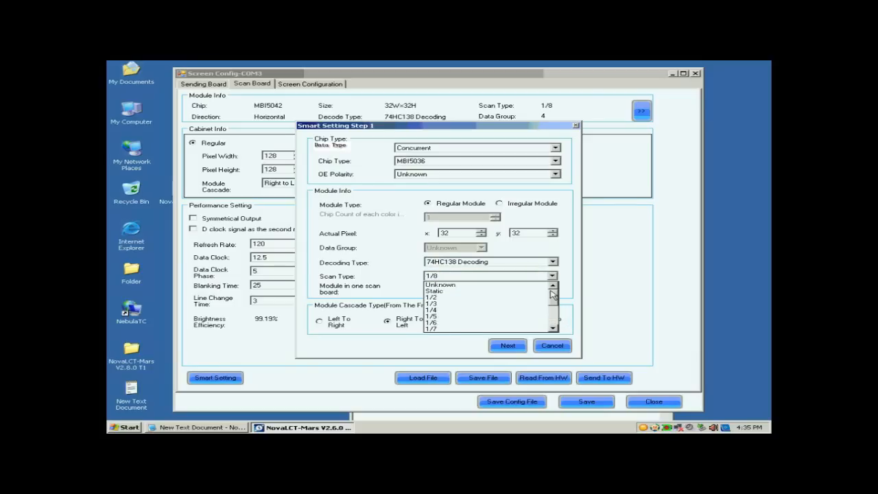
left_click(519, 284)
Step: Set the modules in one scan board to 1 column and 1 row, and proceed to the module tests
left_click_drag(473, 291, 445, 293)
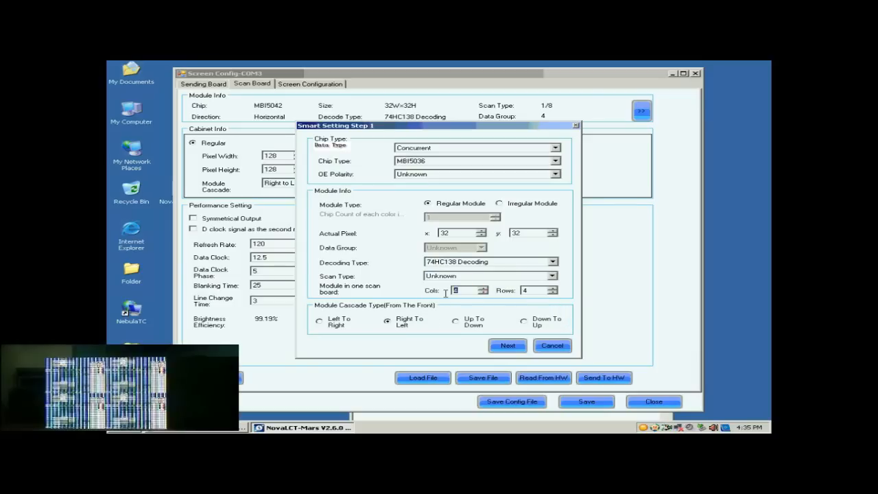
type("1")
double_click(528, 291)
type("1")
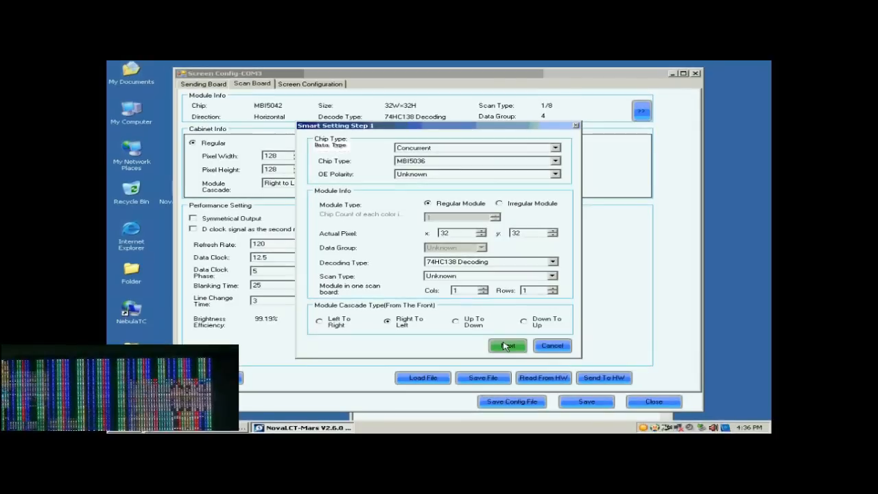
left_click(506, 346)
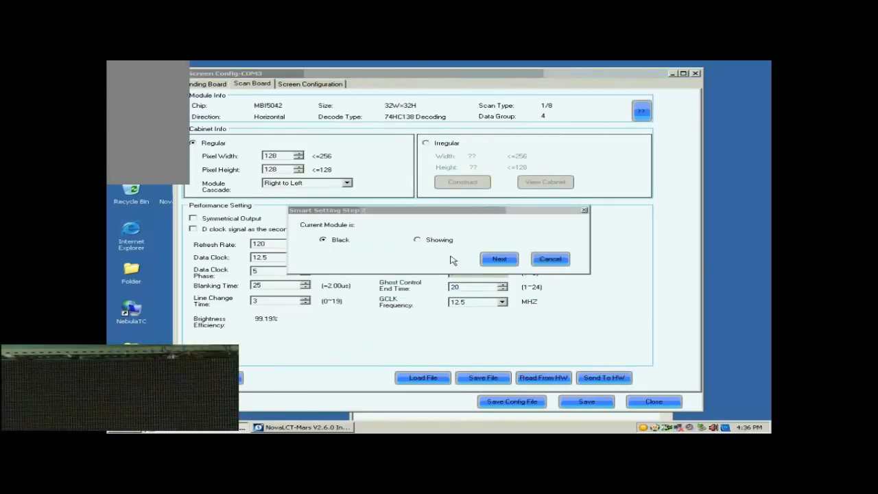
Step: Declare the current module Black, and check and accept Red A, Green, Blue and Red B Or Black for the four colour states
left_click(493, 262)
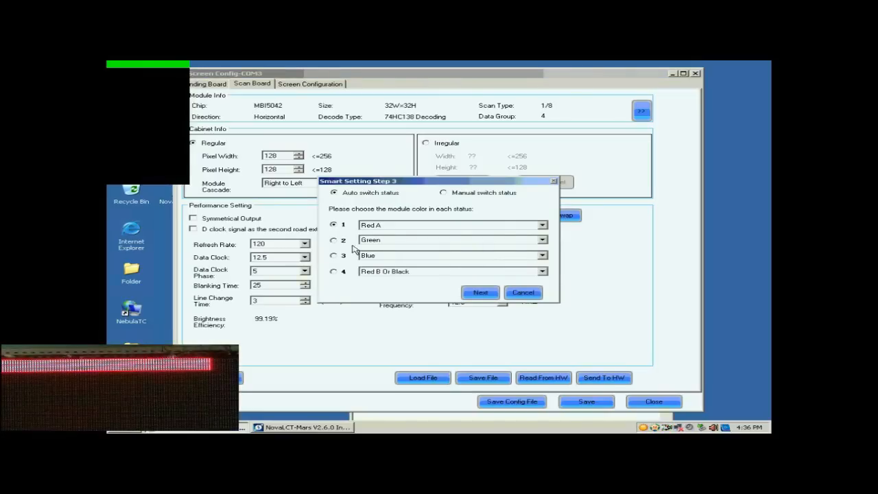
left_click(334, 240)
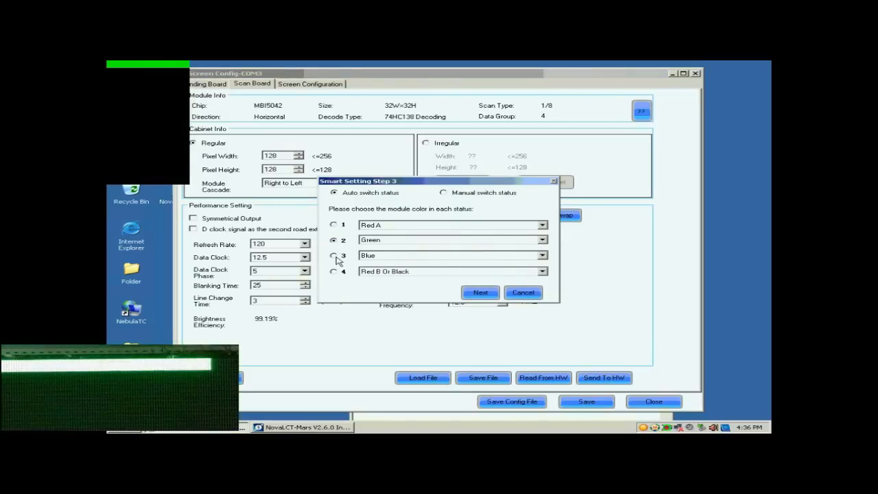
left_click(334, 255)
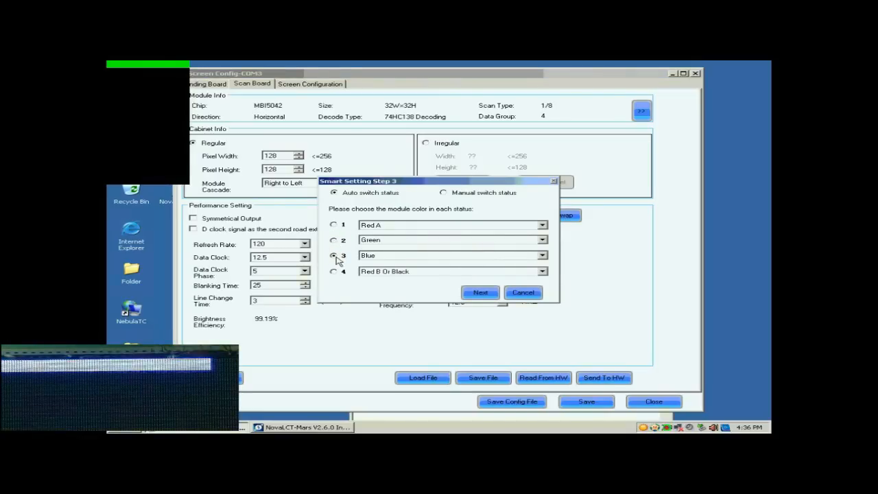
left_click(334, 271)
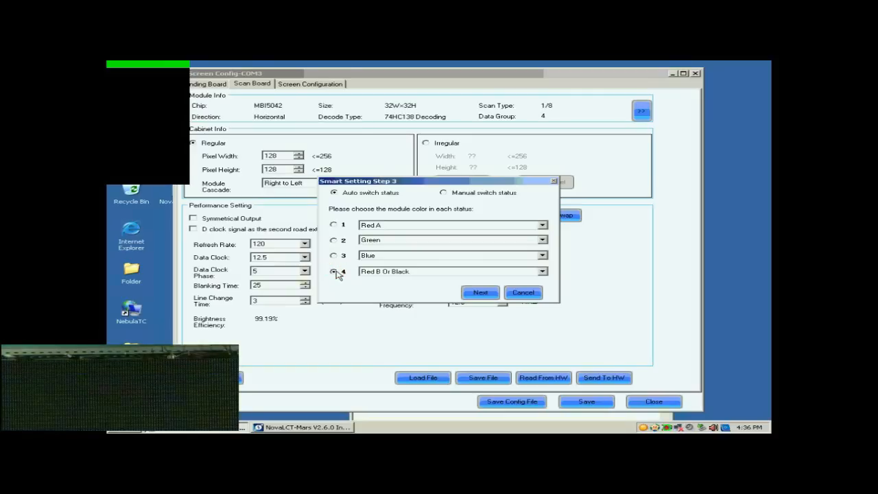
left_click(481, 292)
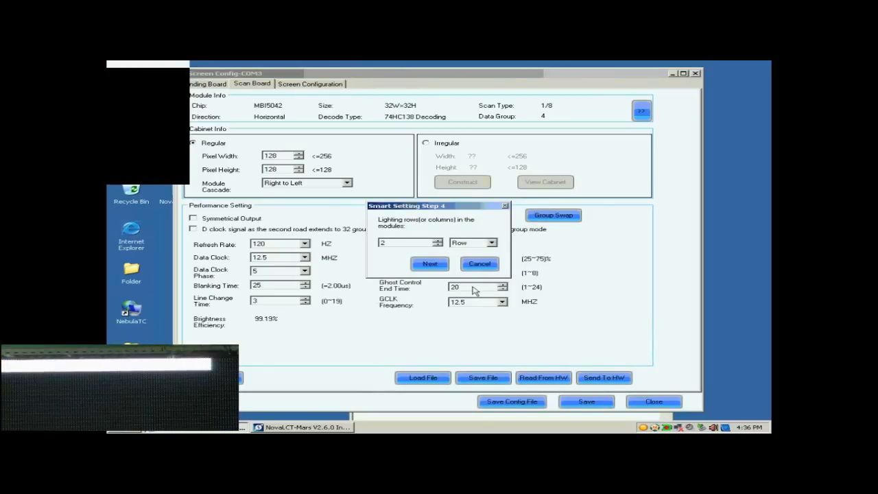
Step: Enter 8 lighting rows for the module in Smart Setting Step 4 and continue
left_click_drag(401, 245, 350, 240)
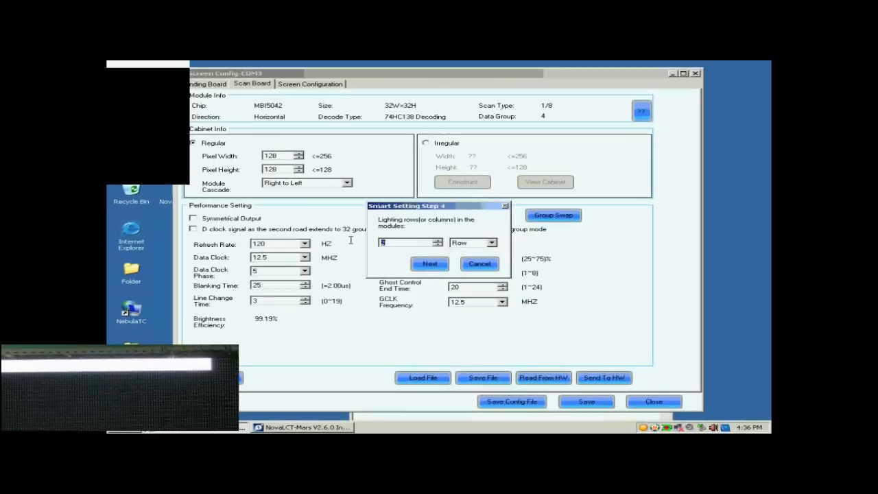
type("8")
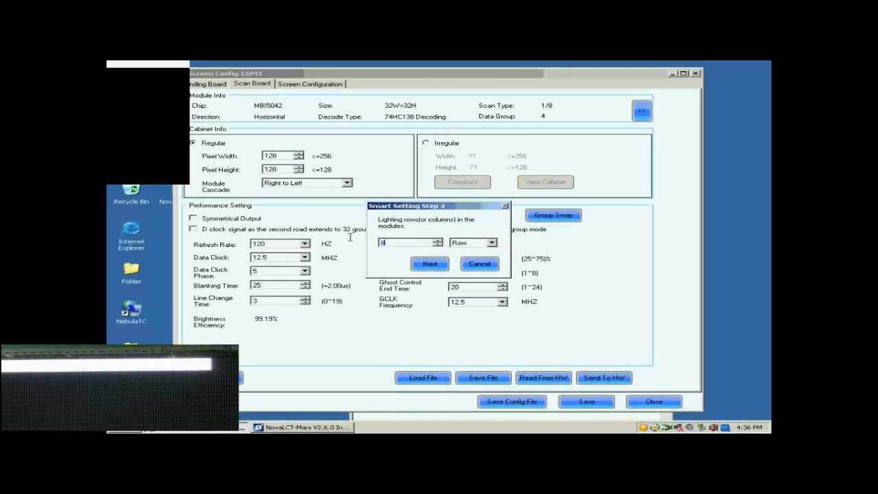
left_click(433, 263)
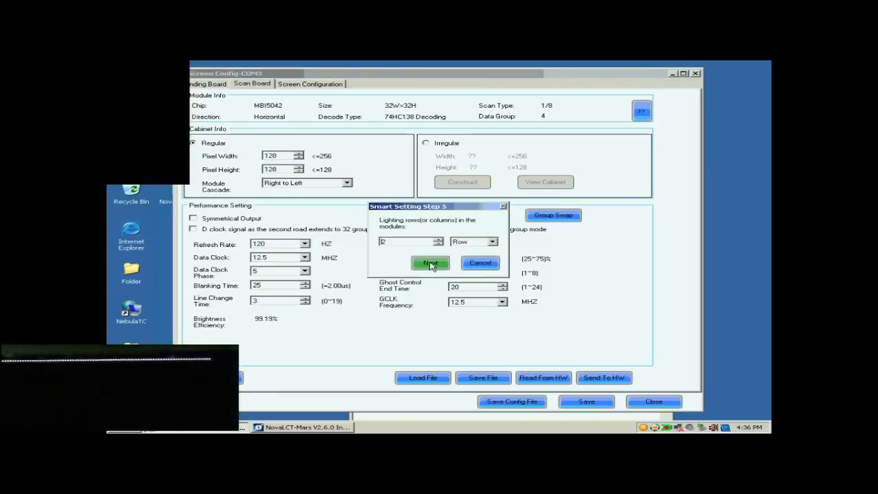
Step: Enter 1 lighting row for the module in Smart Setting Step 5 and continue
double_click(420, 242)
type("1")
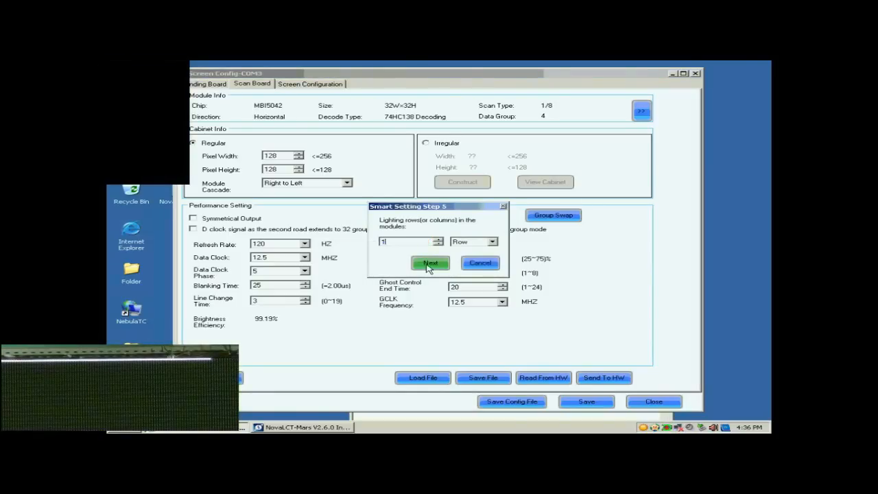
left_click(428, 266)
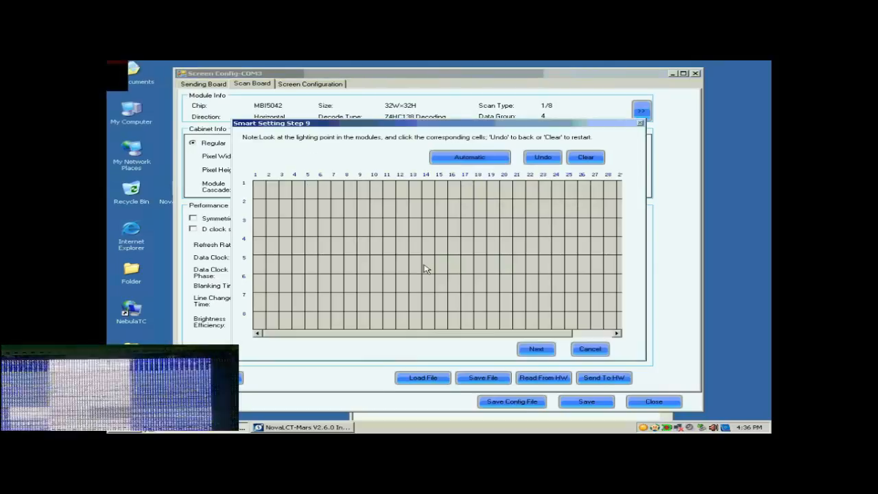
Step: Mark the lighting points along row 1 of the grid from column 1 to 17, and fill in the remaining points automatically
left_click(261, 195)
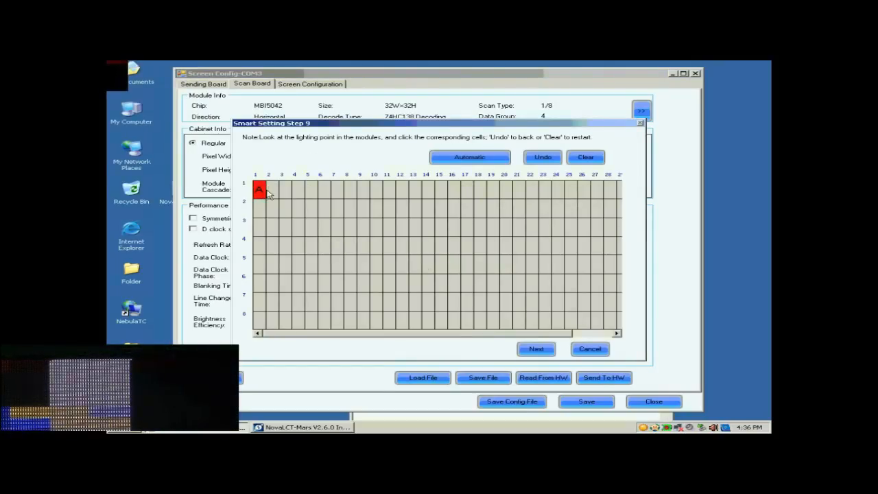
left_click(276, 195)
left_click(286, 194)
left_click(299, 195)
left_click(310, 196)
left_click(323, 195)
left_click(337, 195)
left_click(350, 195)
left_click(362, 194)
left_click(375, 195)
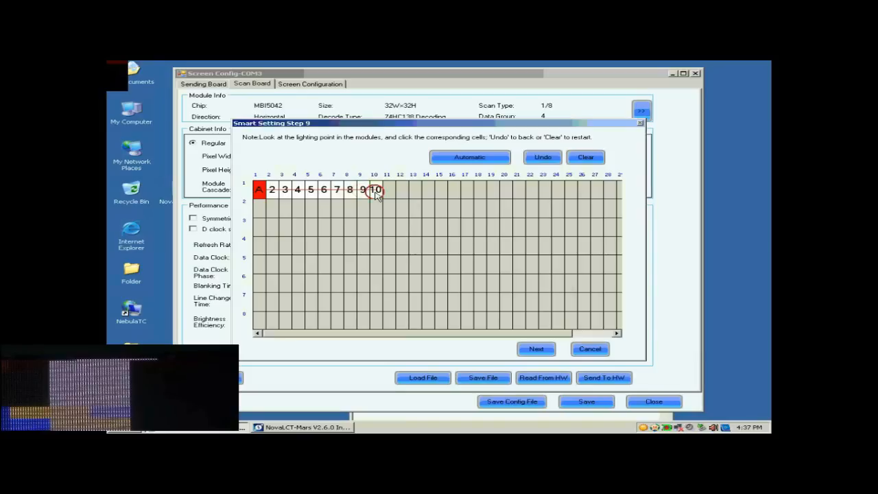
left_click(388, 195)
left_click(402, 195)
left_click(413, 195)
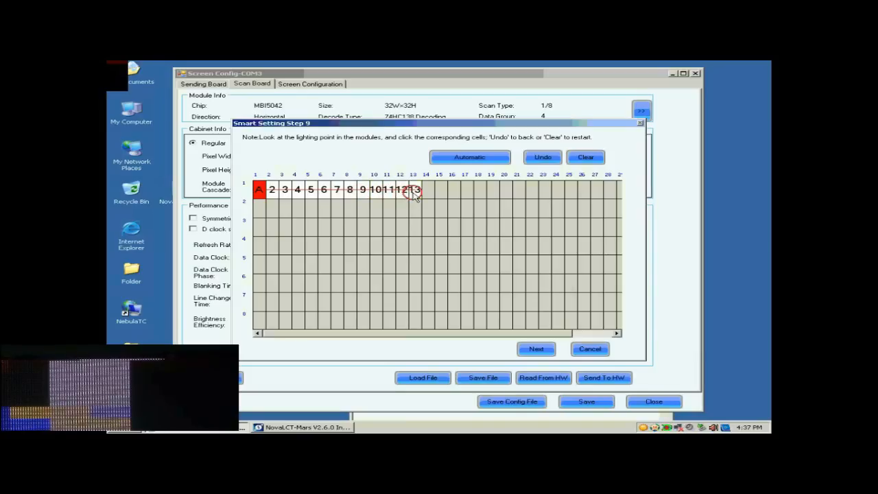
left_click(427, 194)
left_click(439, 195)
left_click(453, 195)
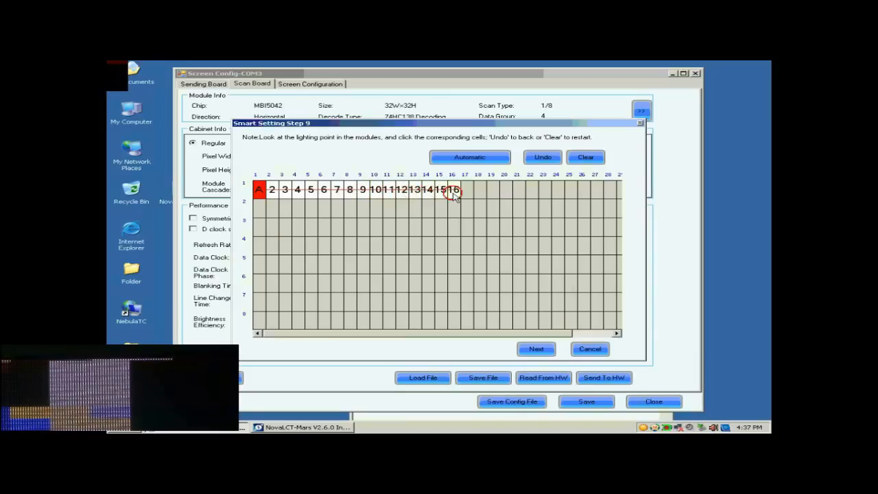
left_click(466, 195)
left_click(465, 158)
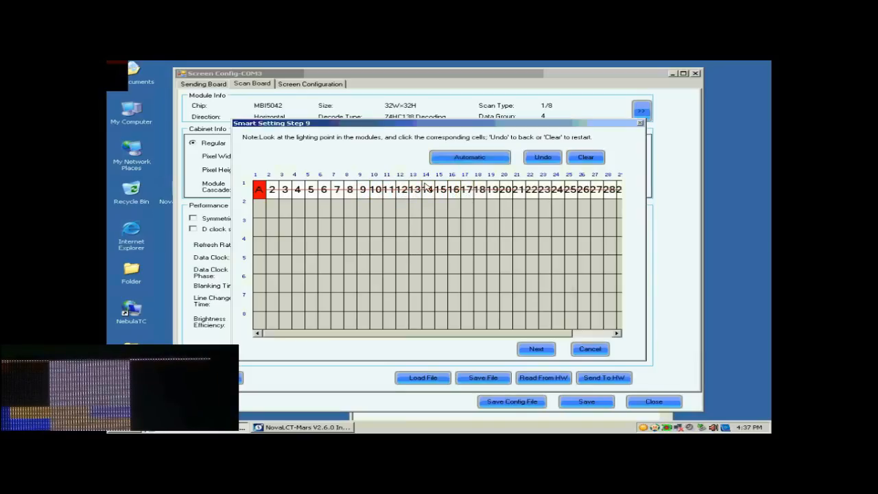
Step: Mark the first cell of rows 2 through 8 as the lighting points to complete the line table
left_click(261, 208)
left_click(258, 227)
left_click(258, 245)
left_click(258, 263)
left_click(257, 282)
left_click(258, 301)
left_click(254, 320)
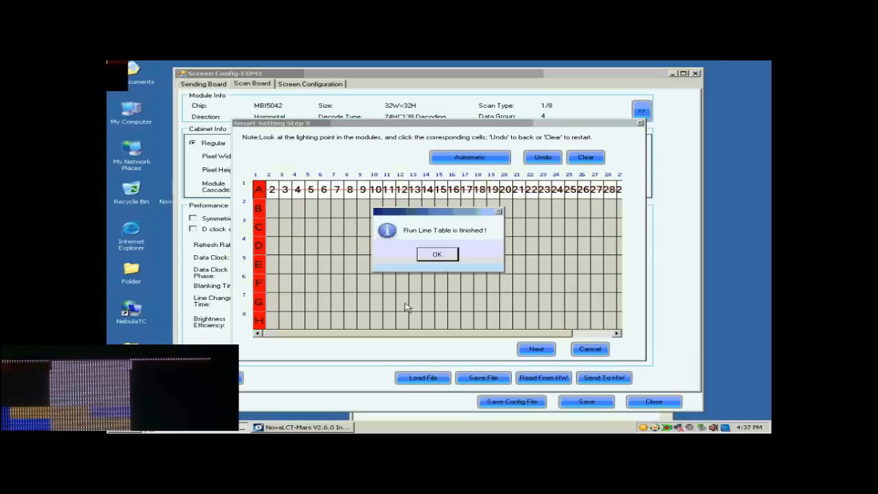
left_click(437, 253)
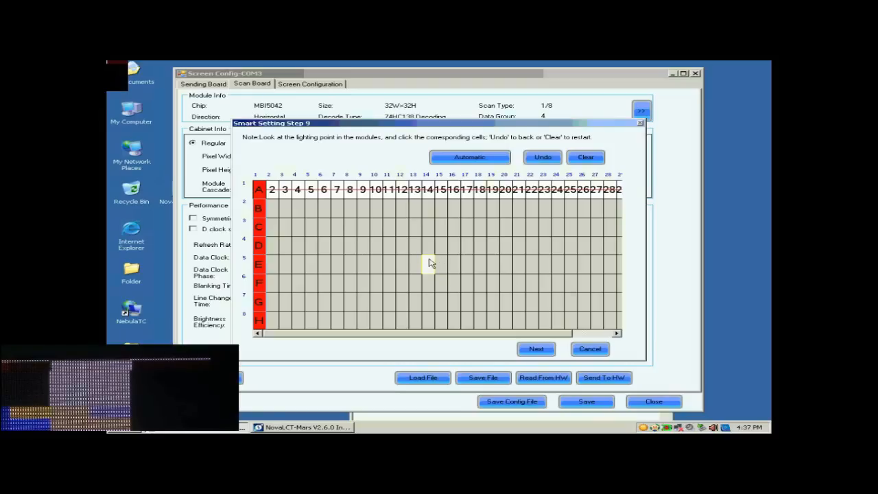
Step: Finish Smart Setting and return to the scan board configuration
left_click(535, 350)
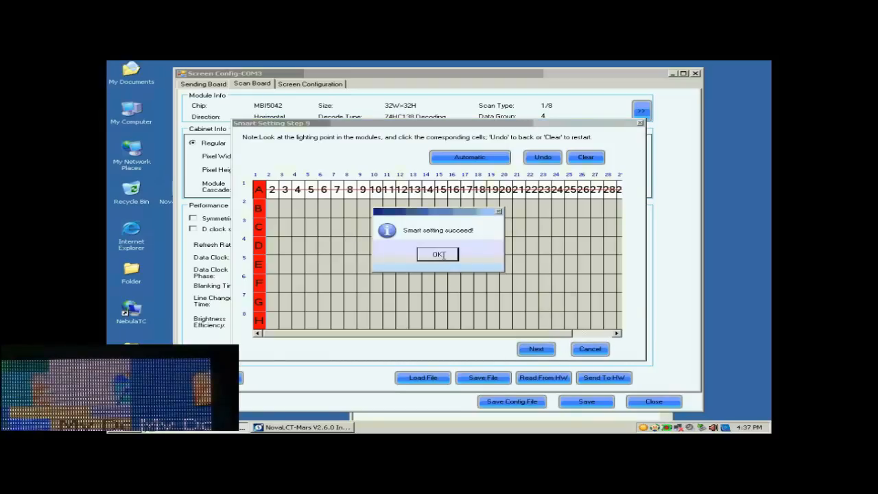
left_click(444, 256)
left_click(582, 299)
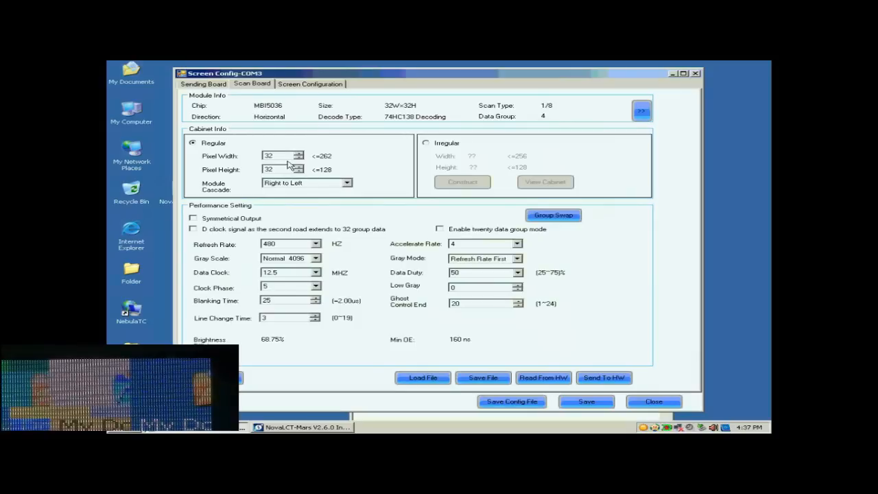
Step: Set the regular cabinet's pixel width and pixel height to 128 each
left_click(281, 157)
left_click_drag(281, 157, 251, 157)
type("128")
left_click_drag(277, 170, 248, 170)
type("12")
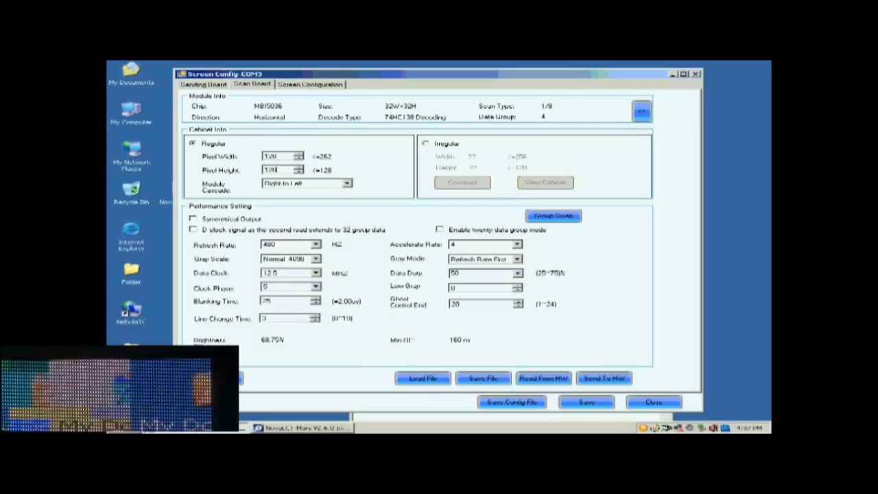
Step: Set the gray scale to Normal 16384, keep the gray mode at Refresh Rate First, and set the accelerate rate to 16
left_click(316, 259)
left_click(294, 301)
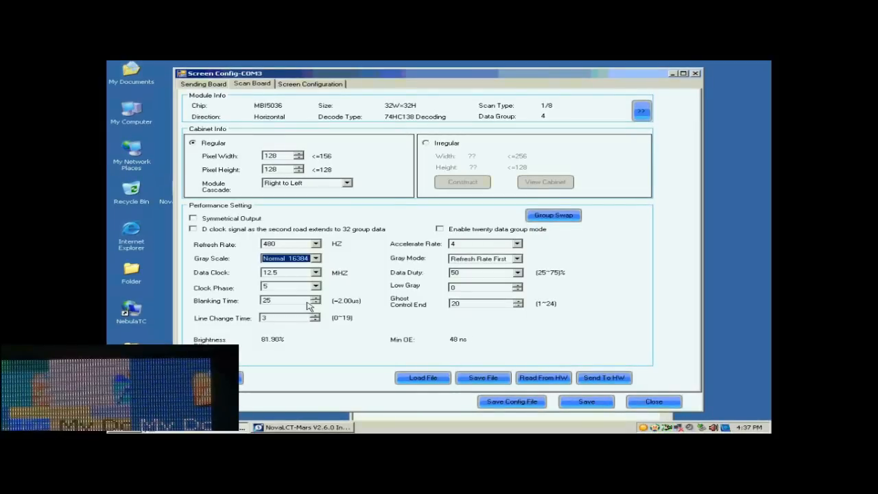
left_click(517, 259)
left_click(498, 275)
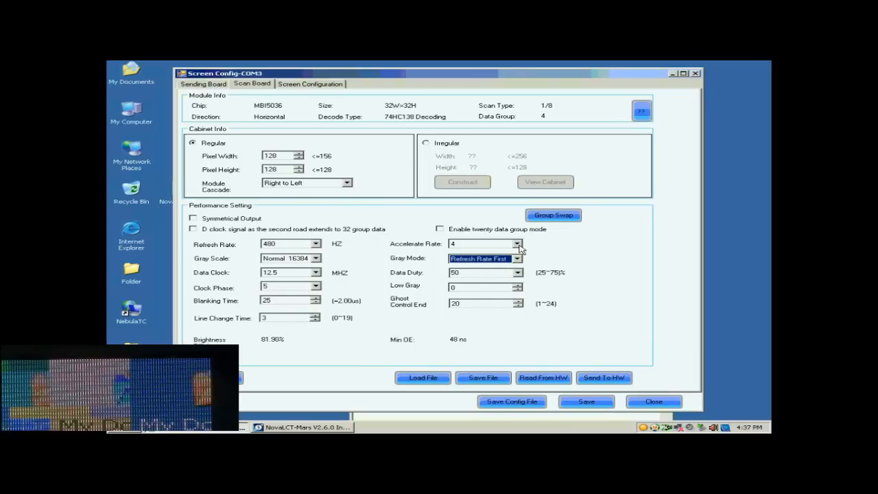
left_click(516, 243)
left_click(484, 278)
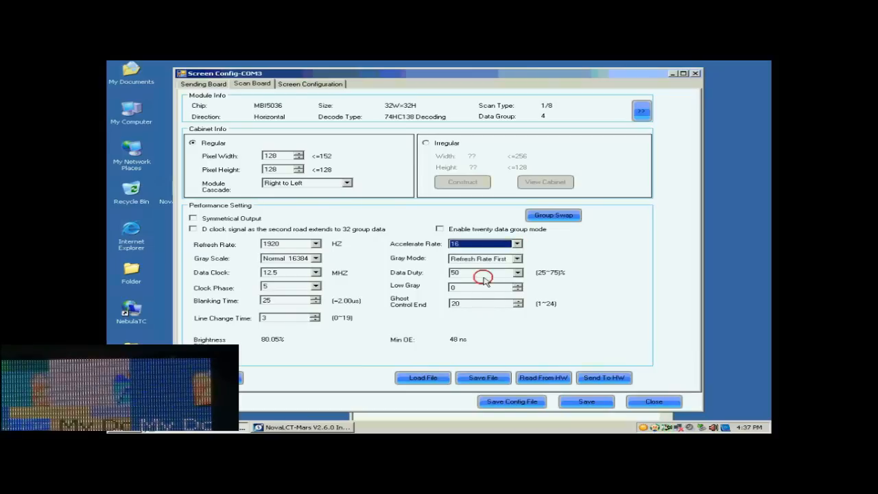
Step: Set the refresh rate to 2880 Hz and the data clock to 17.9 MHz
left_click(316, 245)
left_click(299, 260)
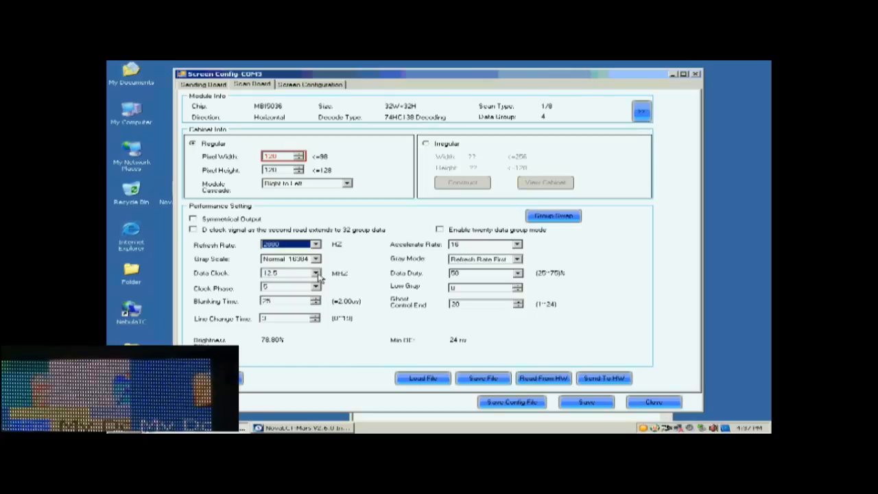
left_click(316, 273)
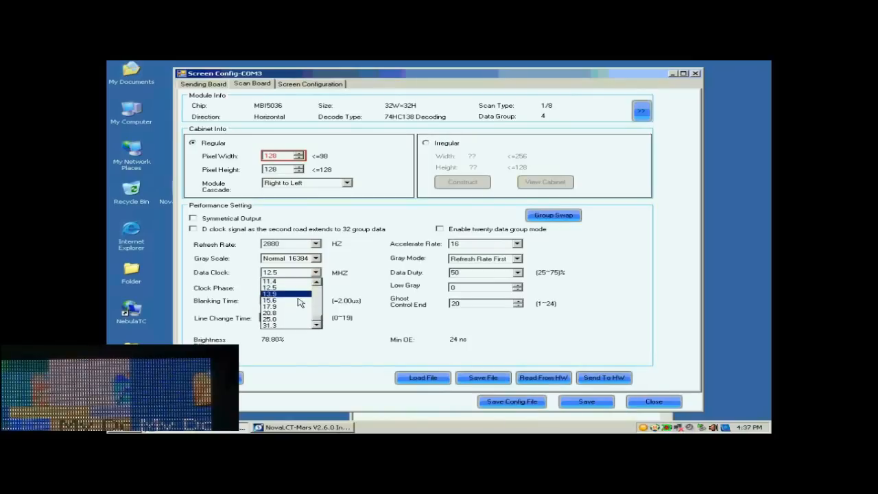
left_click(293, 306)
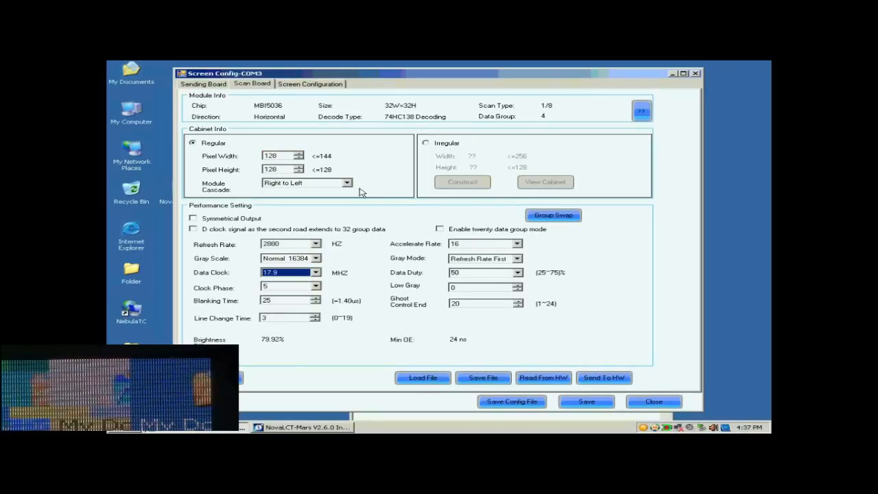
Step: Send the scan board parameters to the hardware for all scan boards
left_click(598, 378)
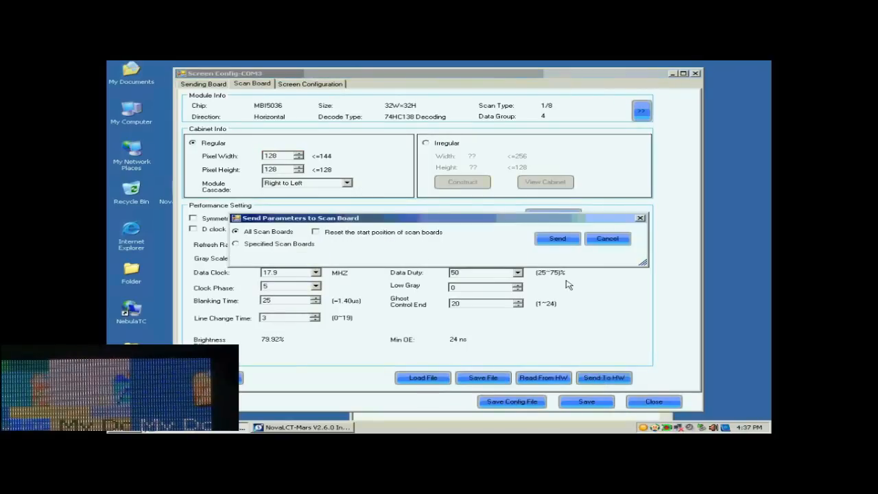
left_click(557, 239)
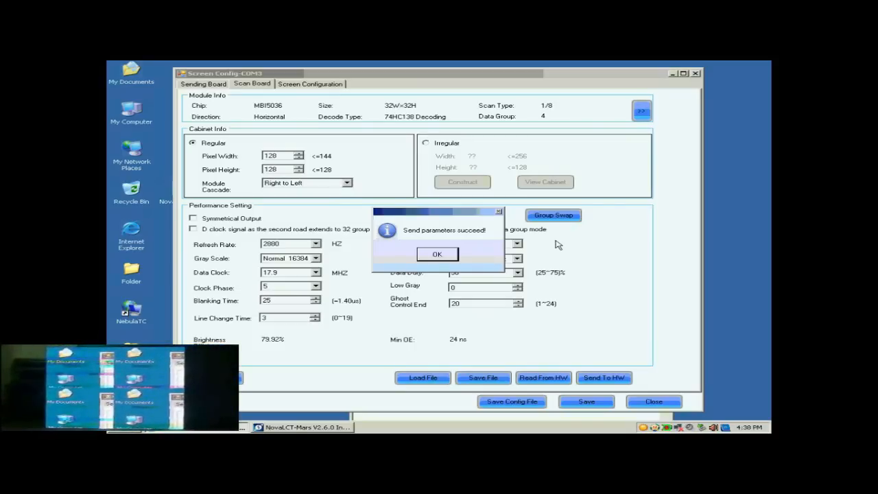
left_click(433, 254)
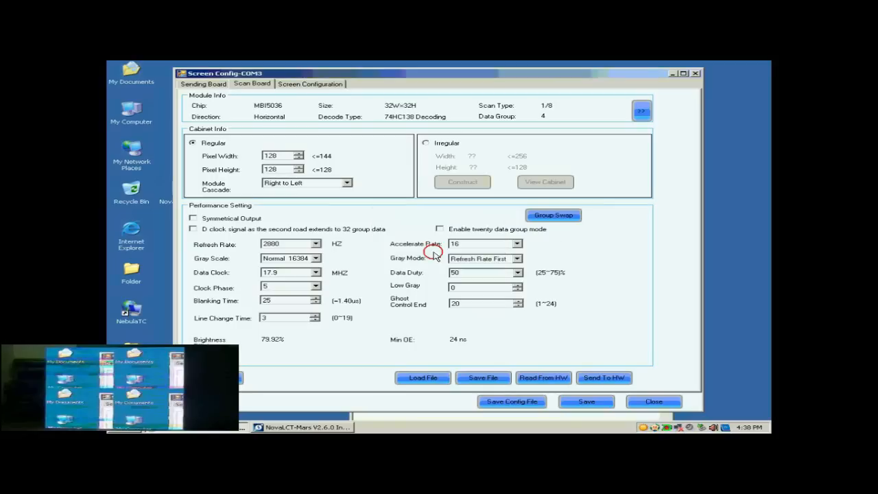
Step: Apply a clock phase of 1 to all scan boards and save the settings to the hardware
left_click(316, 287)
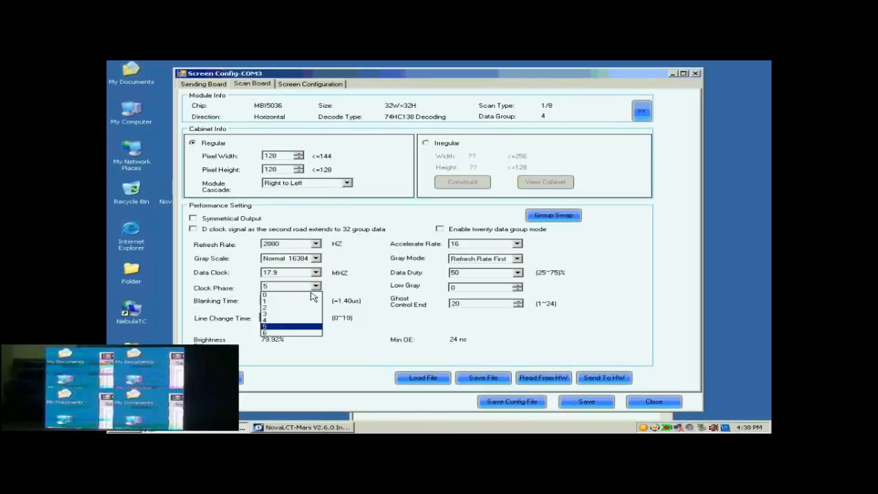
left_click(299, 302)
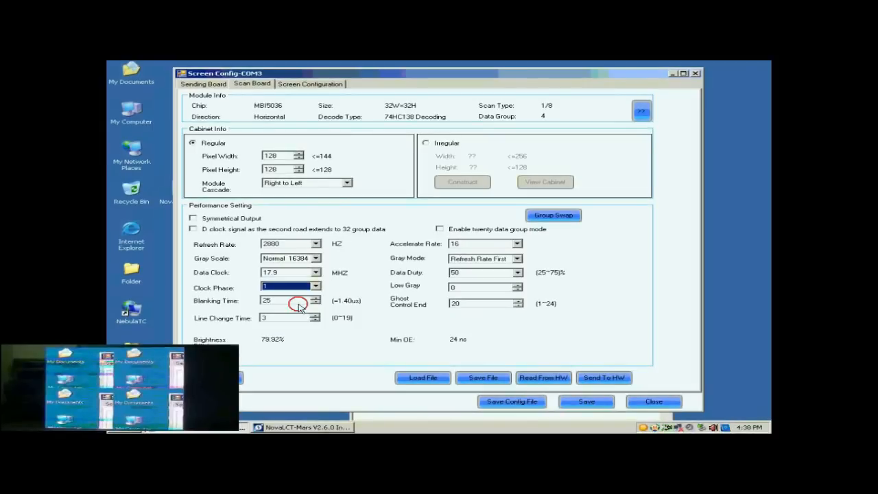
left_click(605, 377)
left_click(558, 240)
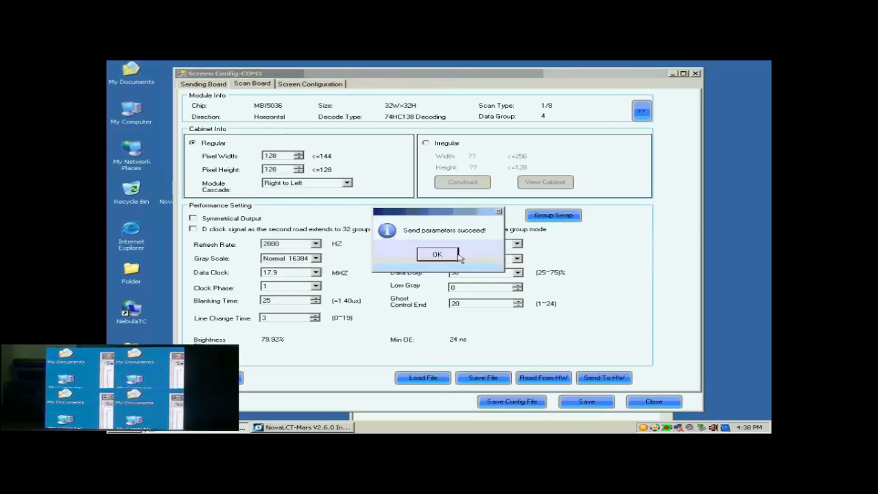
left_click(451, 256)
left_click(576, 402)
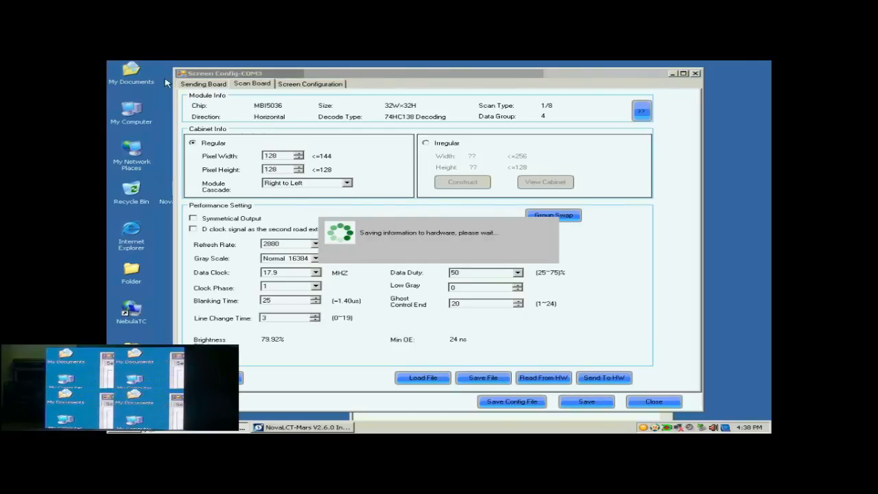
left_click(443, 254)
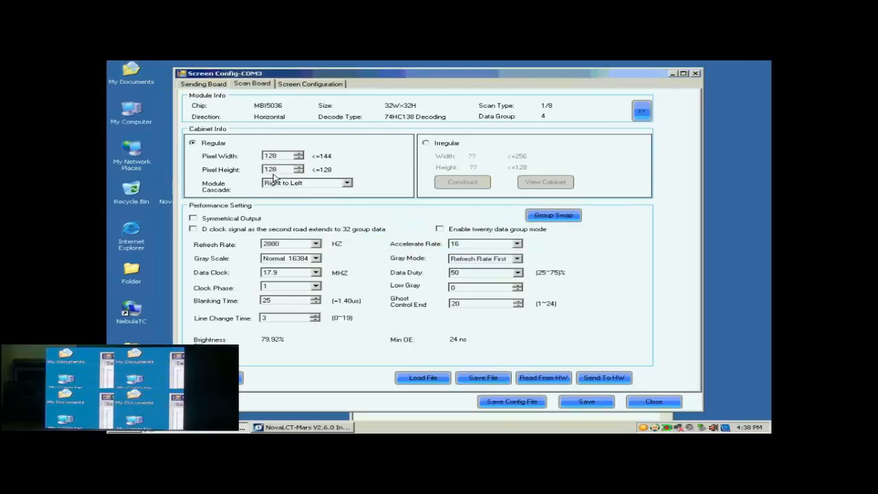
Step: Start the screen configuration for one screen and choose Standard Screen as its type
left_click(299, 85)
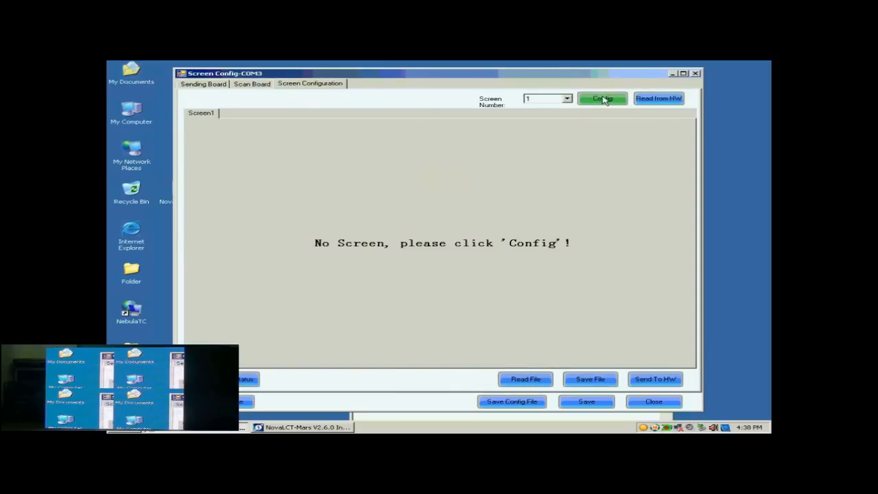
left_click(604, 100)
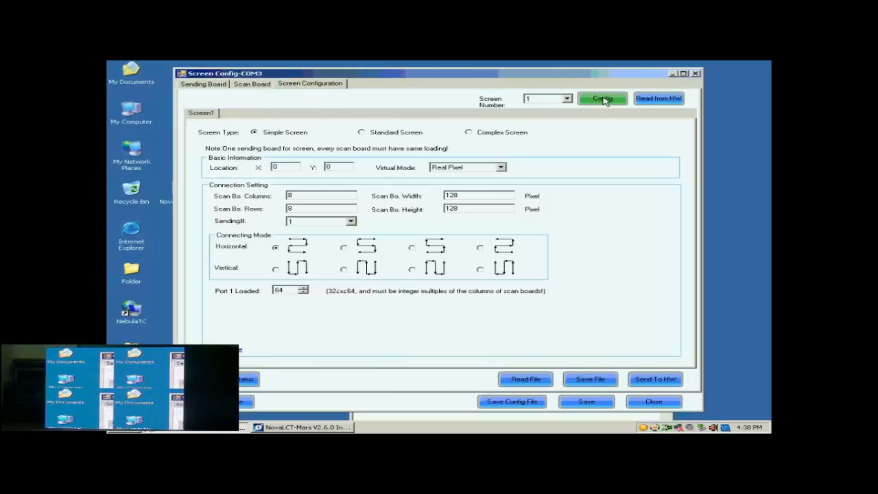
left_click(375, 140)
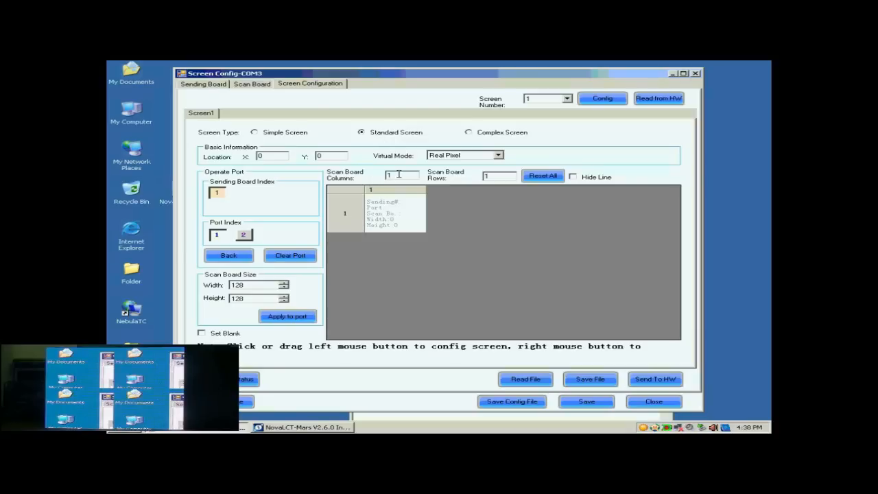
Step: Select port 1 and lay out the screen with 2 scan board columns and 2 scan board rows
left_click(220, 236)
left_click(399, 175)
left_click_drag(399, 174, 376, 177)
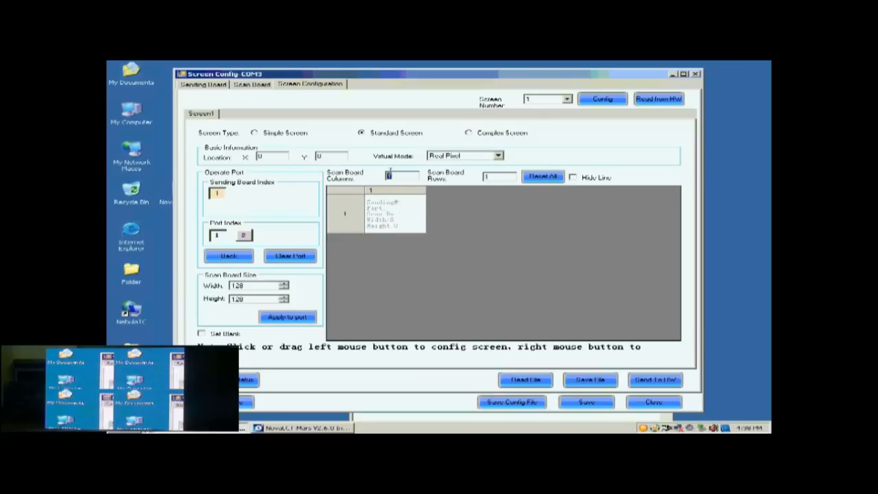
type("2")
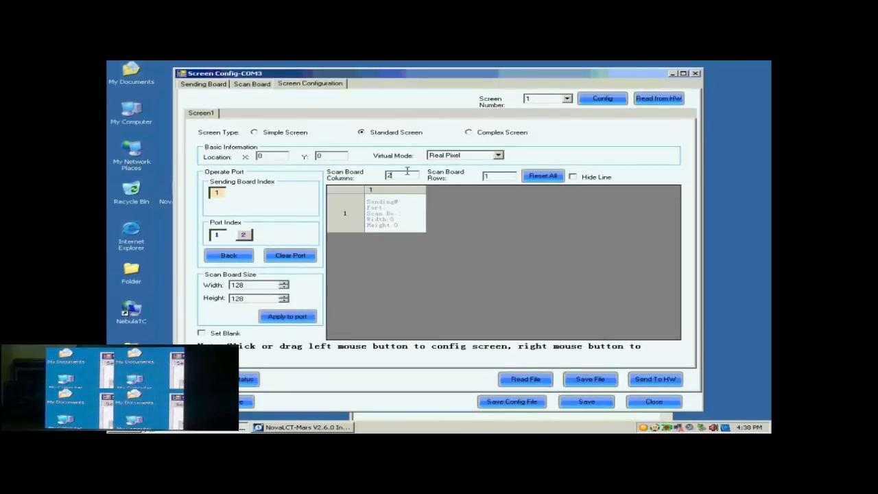
left_click(498, 177)
left_click_drag(499, 177, 480, 177)
type("2")
left_click(532, 175)
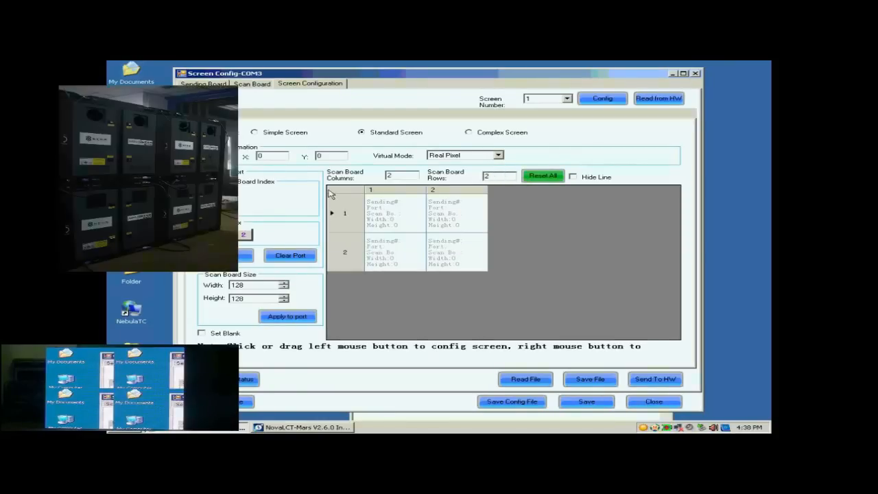
Step: Connect the four 128 × 128 scan boards in order: row 1 column 2, row 1 column 1, row 2 column 1, row 2 column 2
left_click(238, 286)
left_click(237, 299)
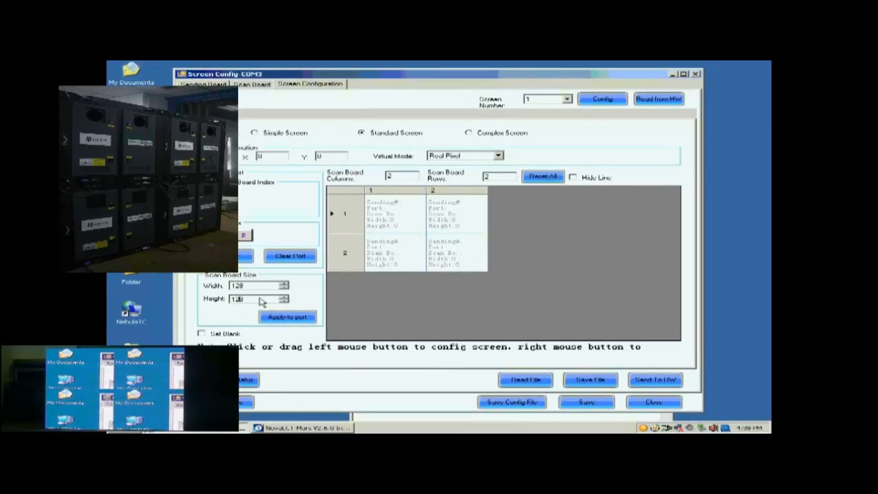
left_click(447, 217)
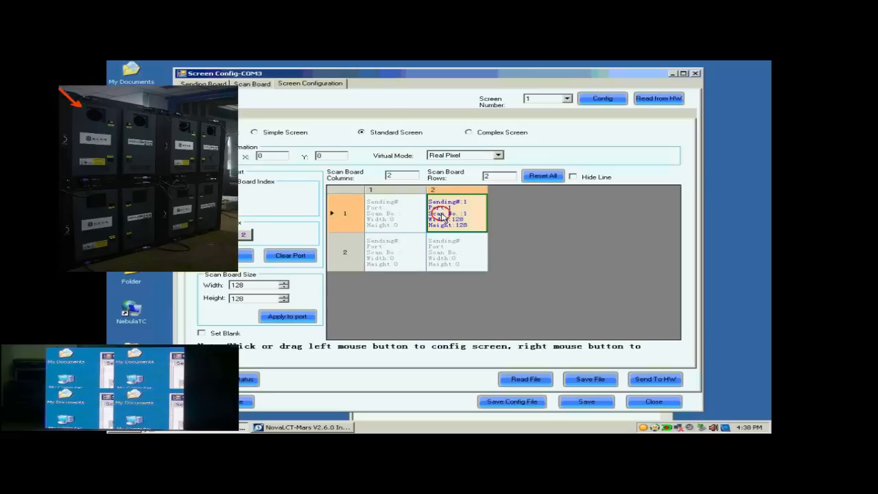
left_click(403, 218)
left_click(398, 251)
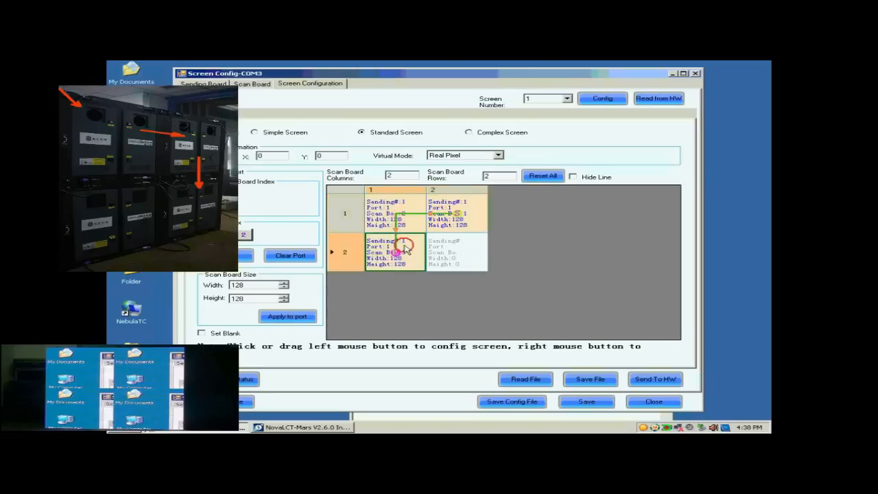
left_click(468, 259)
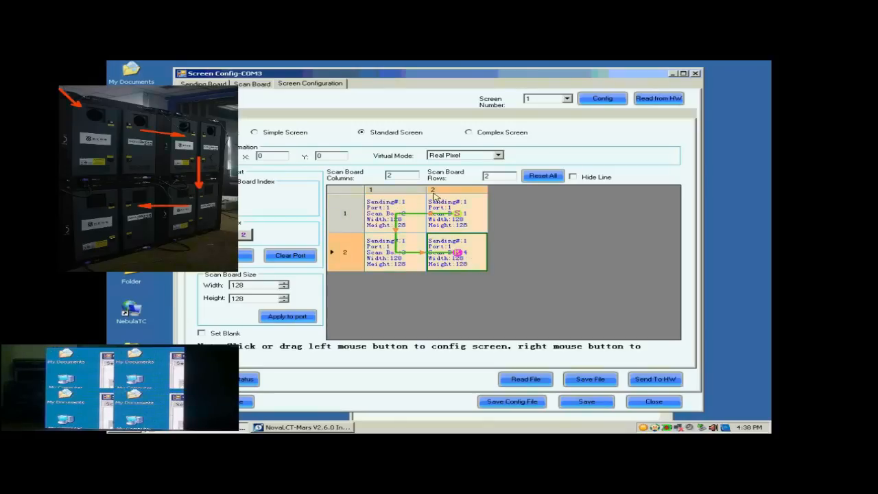
Step: Send the screen connection layout to the hardware and save it there
left_click(649, 381)
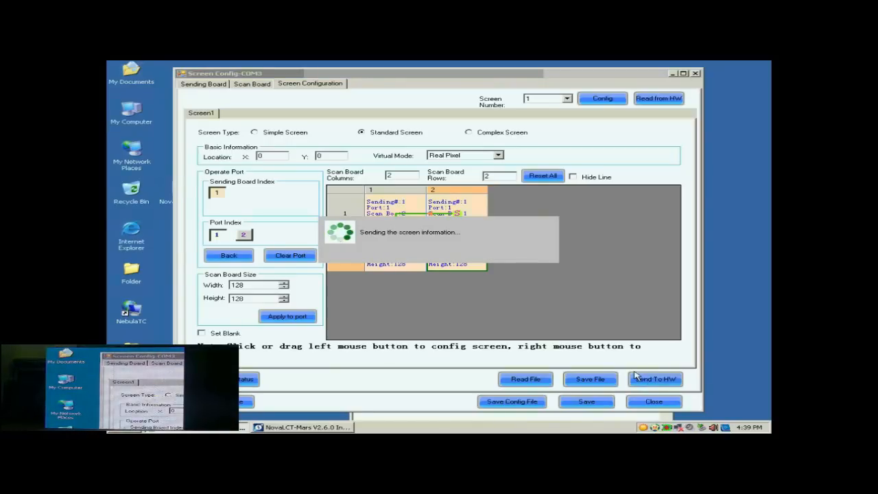
left_click(447, 255)
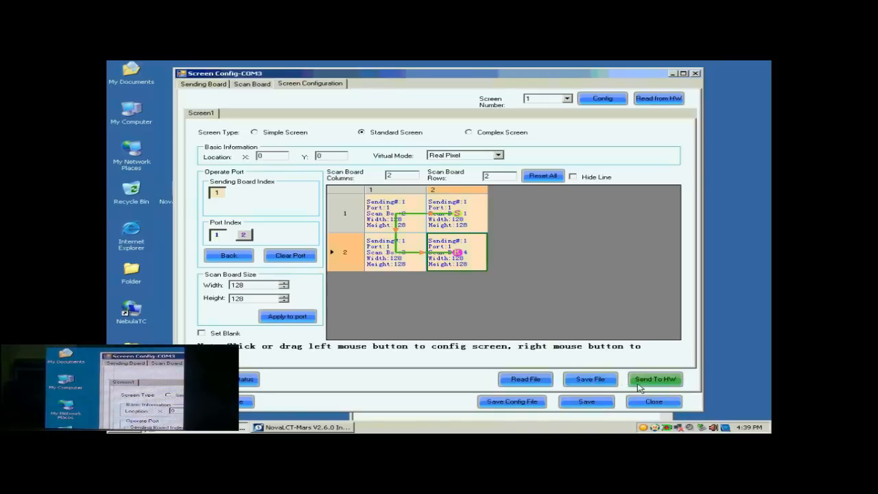
left_click(603, 404)
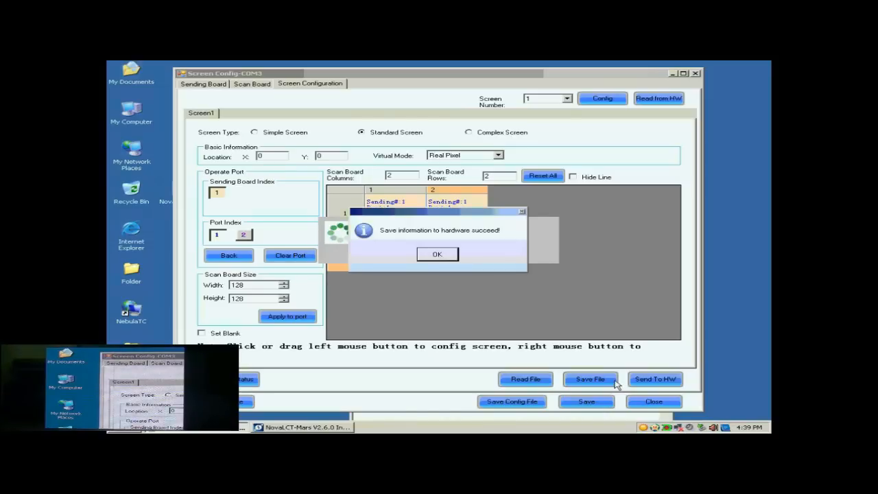
left_click(454, 256)
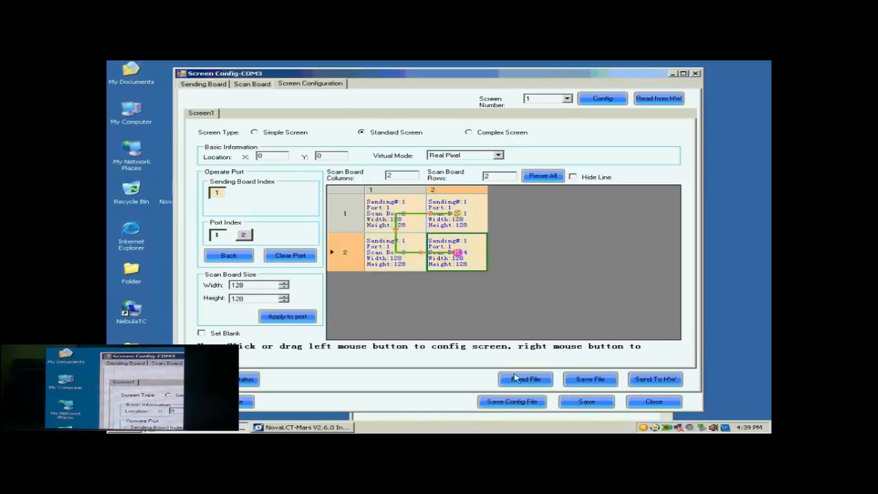
Step: Save the system configuration file to the desktop as "backup data" and close the screen configuration
left_click(516, 401)
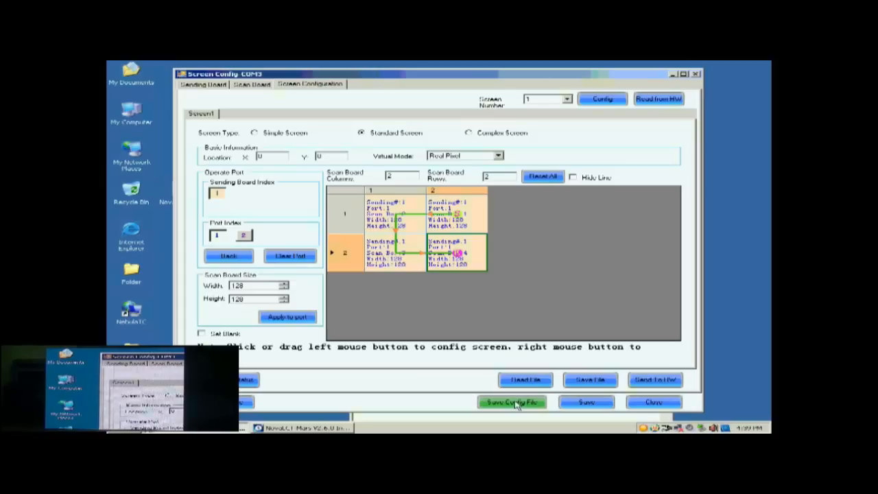
left_click(516, 403)
left_click(427, 289)
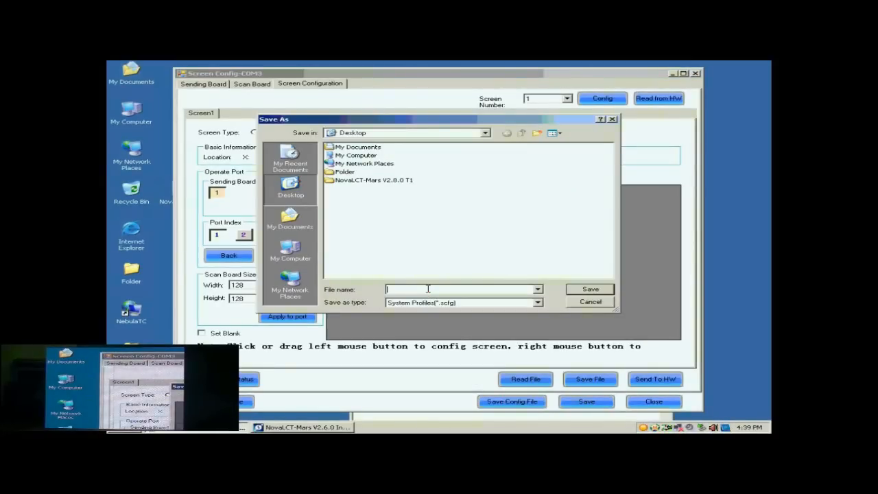
type("buck")
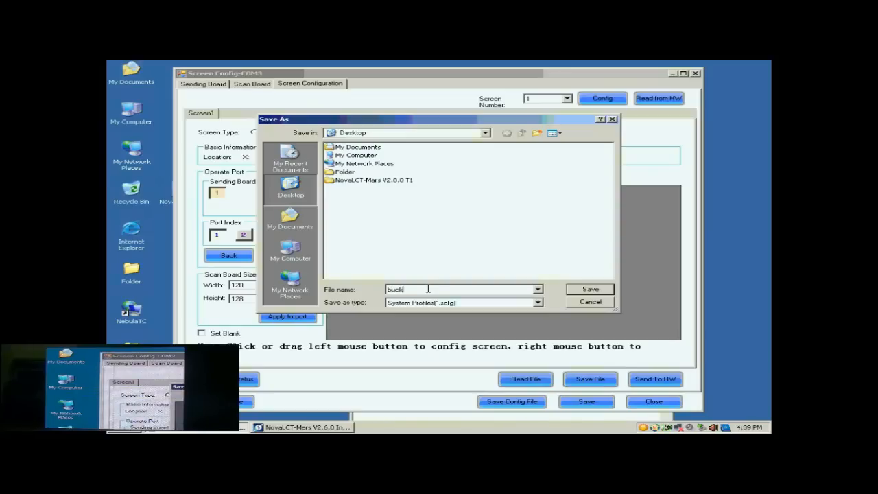
type("up data")
left_click(583, 289)
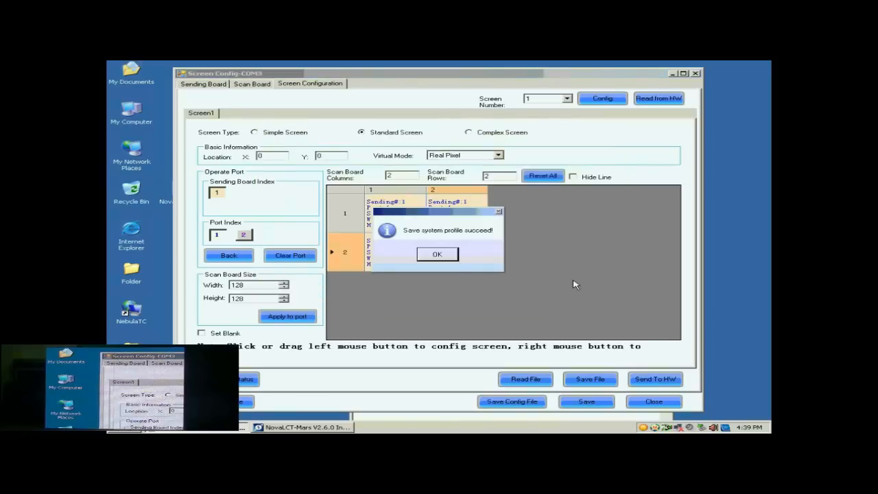
left_click(435, 252)
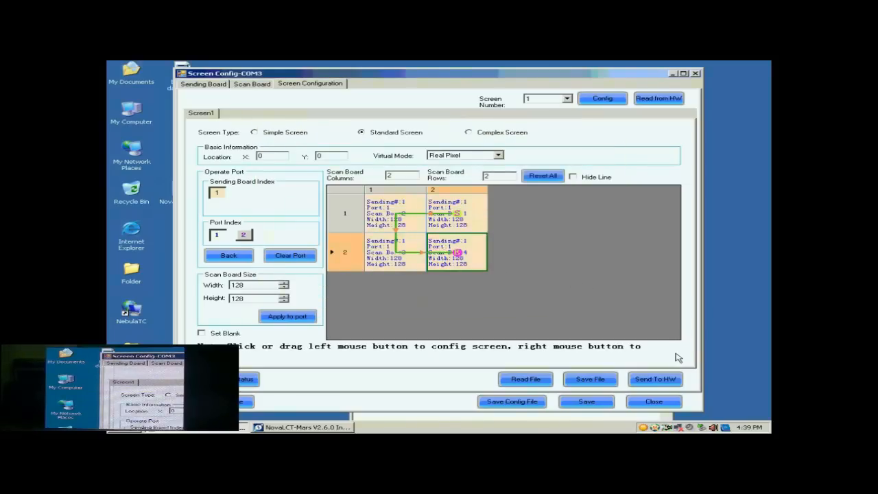
left_click(654, 402)
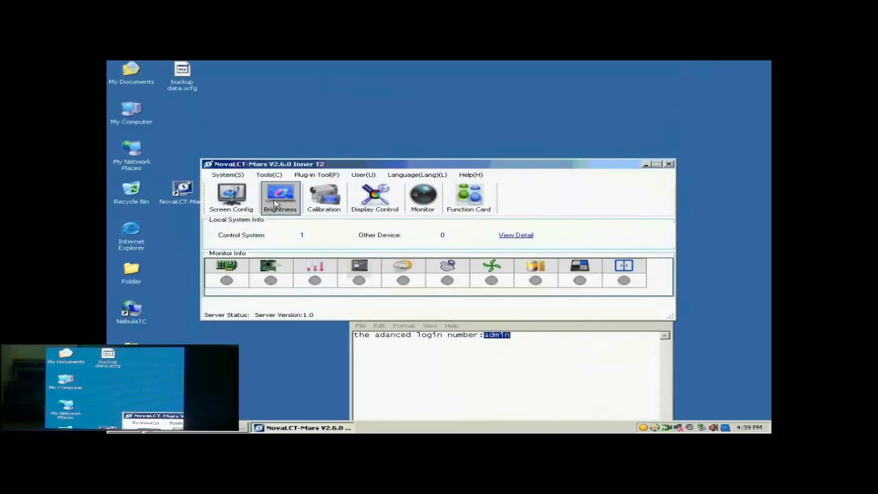
Step: Load the saved configuration file "buckup data.scfg" from the desktop over serial port COM3 and configure the screen with it
left_click(246, 202)
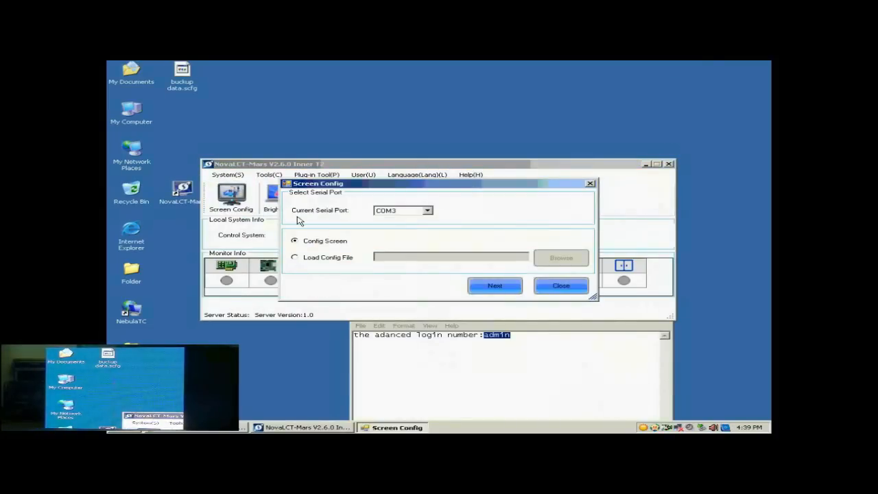
left_click(326, 261)
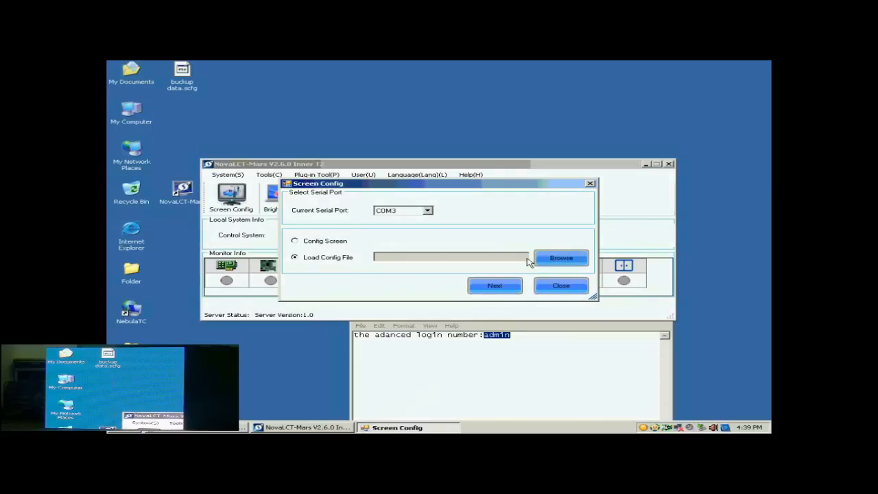
left_click(561, 258)
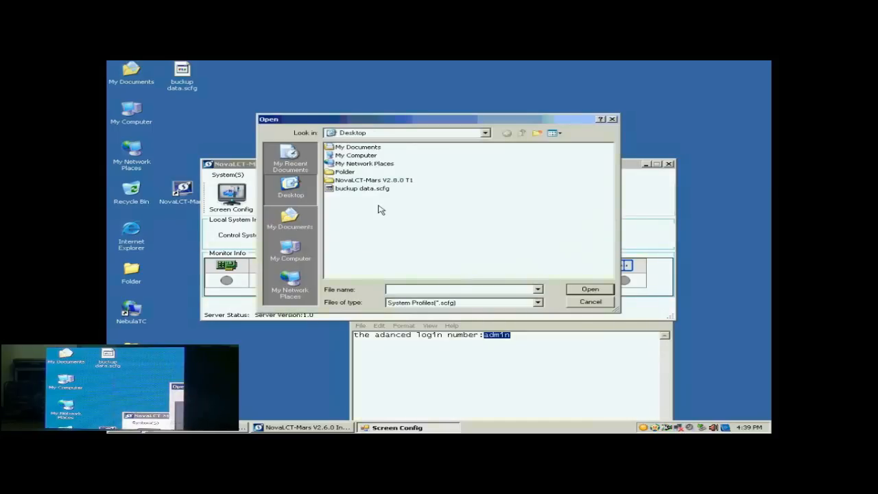
left_click(368, 189)
left_click(589, 289)
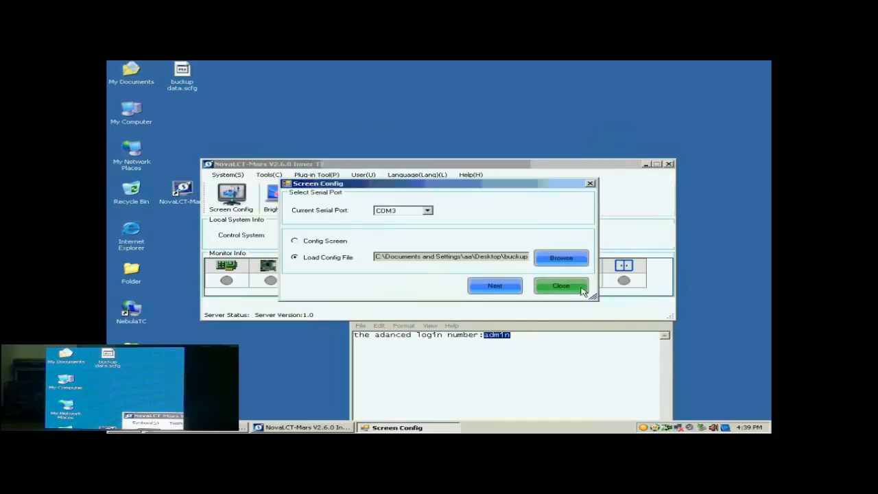
left_click(495, 286)
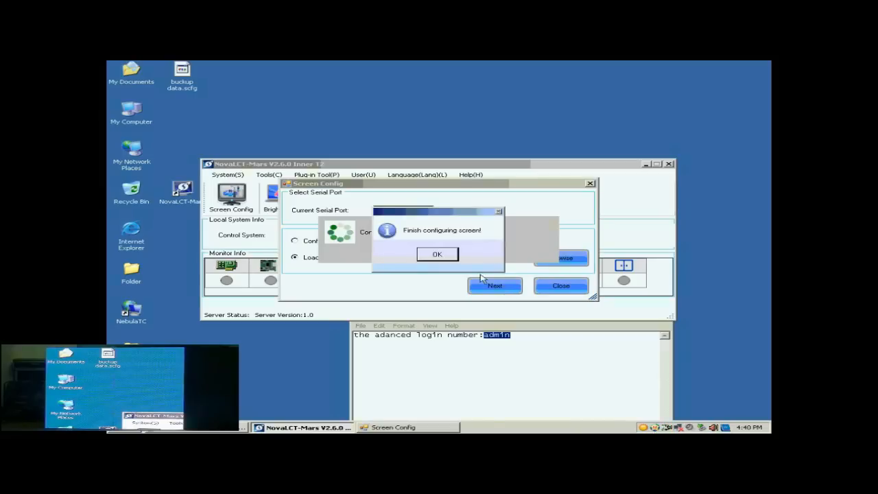
left_click(441, 254)
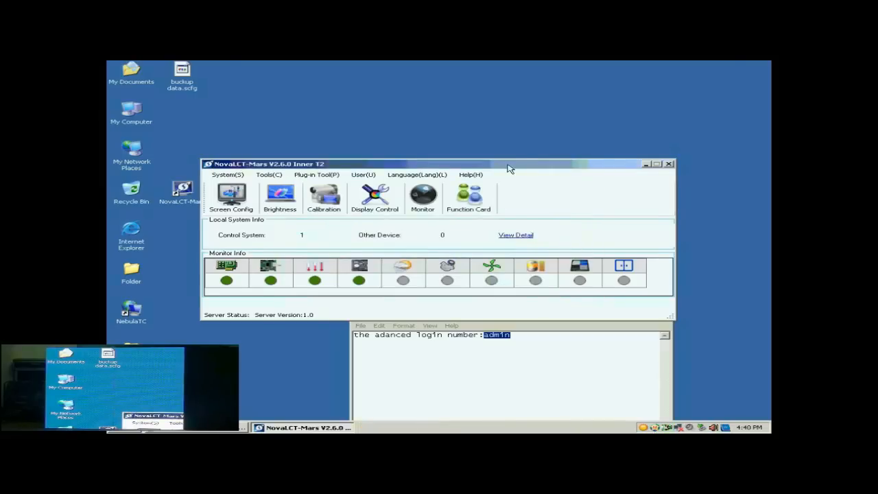